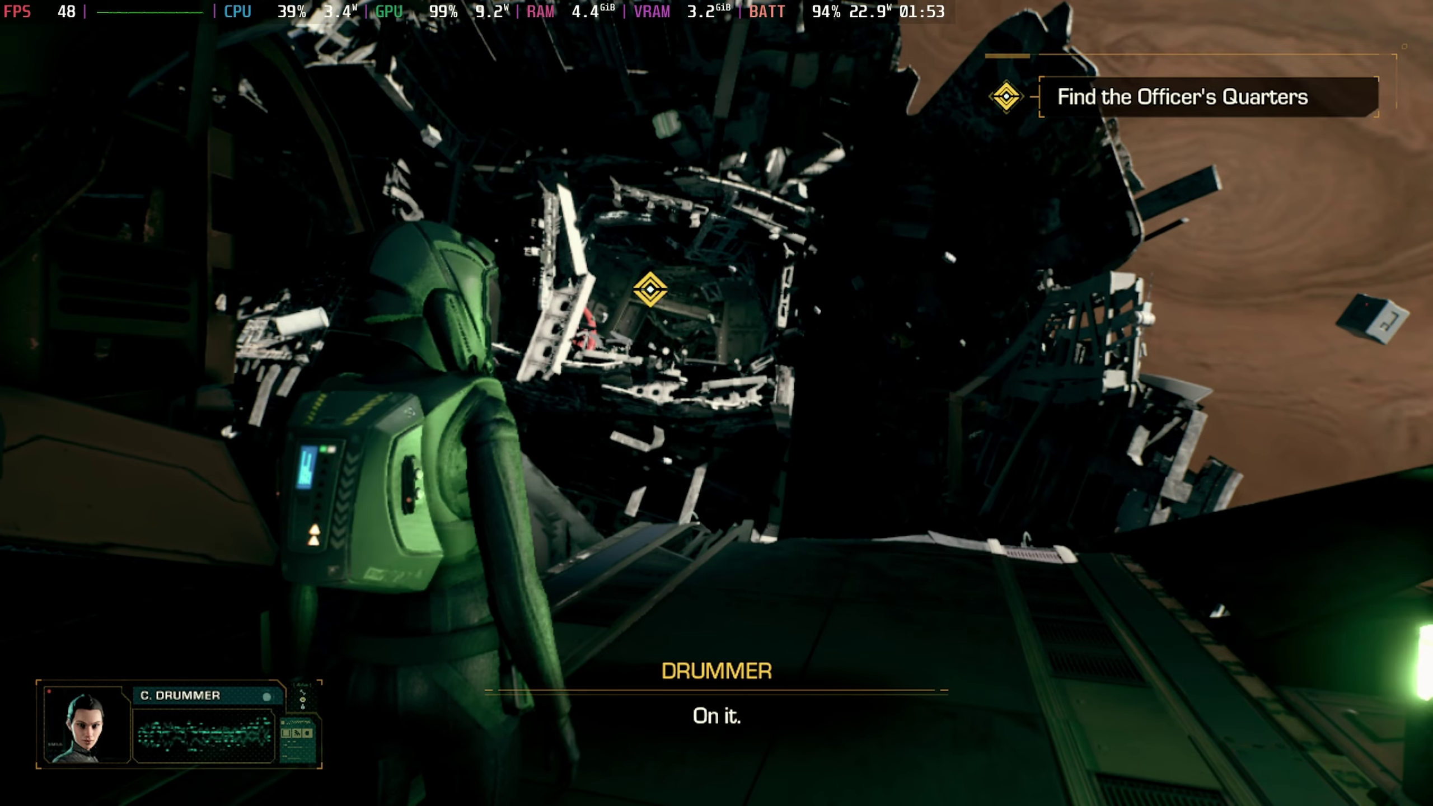
pyautogui.press('w')
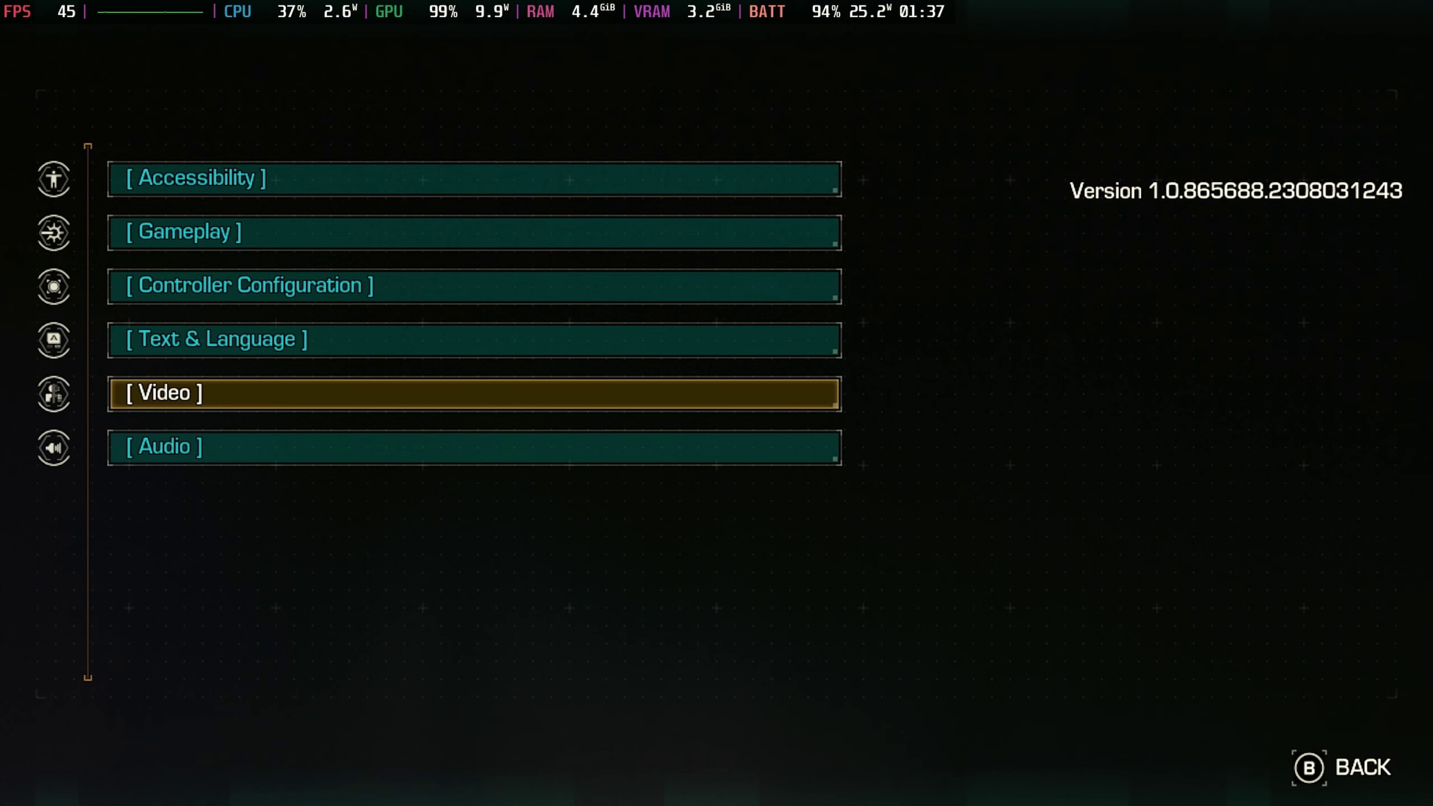
# Open the game's video settings and review the basic options down to Graphics Quality
pyautogui.press('Return')
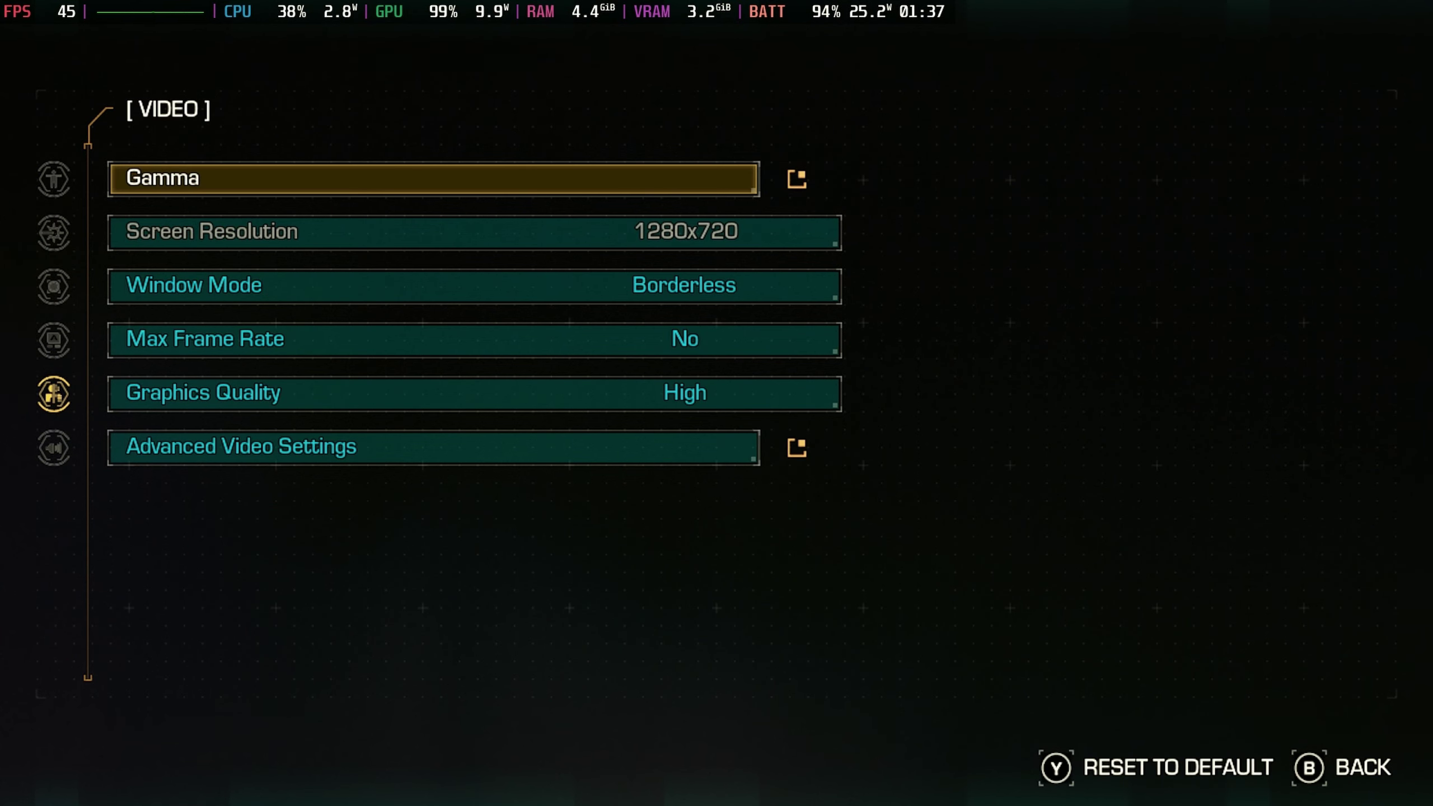
pyautogui.press('Down')
pyautogui.press('Down')
pyautogui.press('Down')
pyautogui.press('Down')
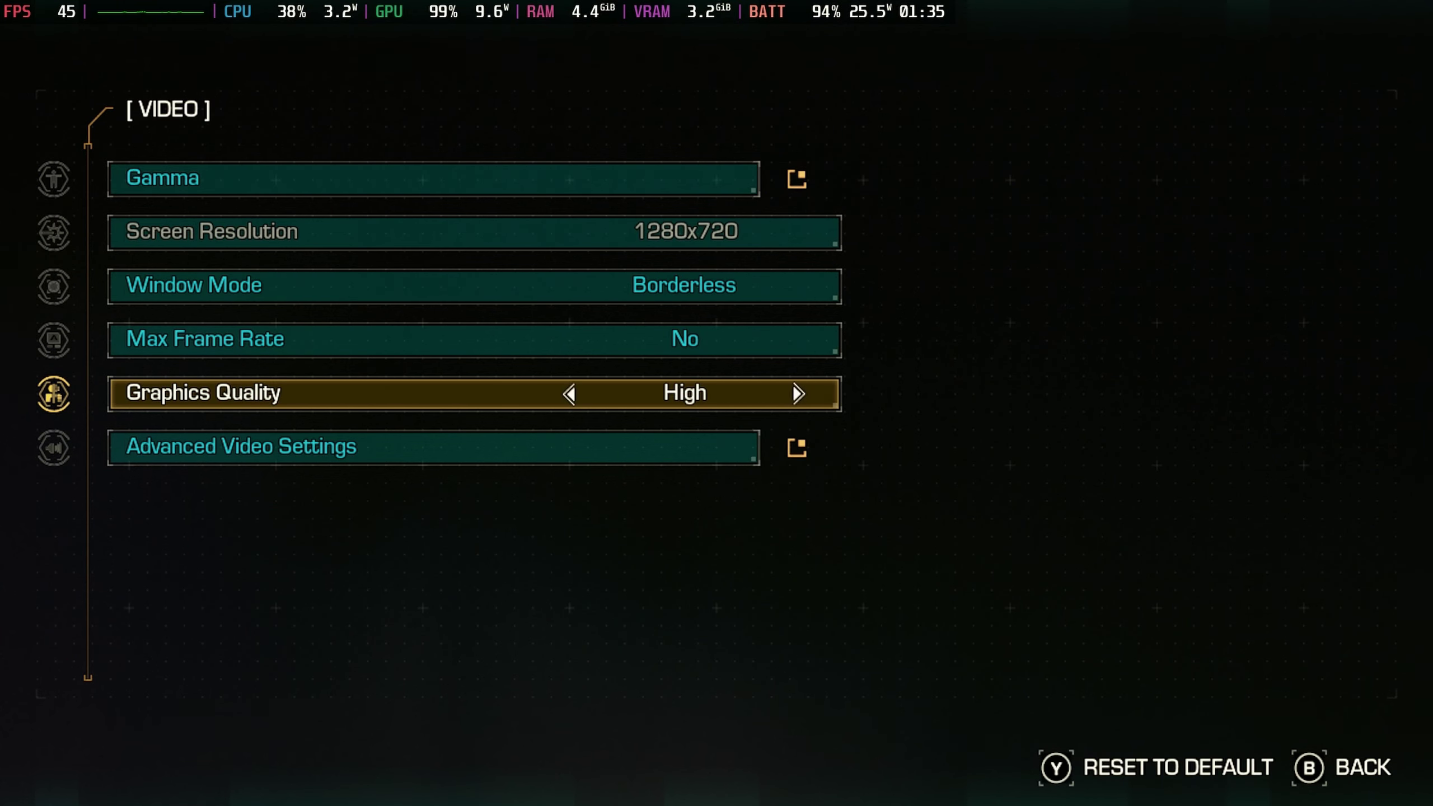
# Examine each option in the advanced video settings, from Vertical Synchronization to Post Process Quality, and leave the settings
pyautogui.press('Down')
pyautogui.press('Return')
pyautogui.press('Down')
pyautogui.press('Down')
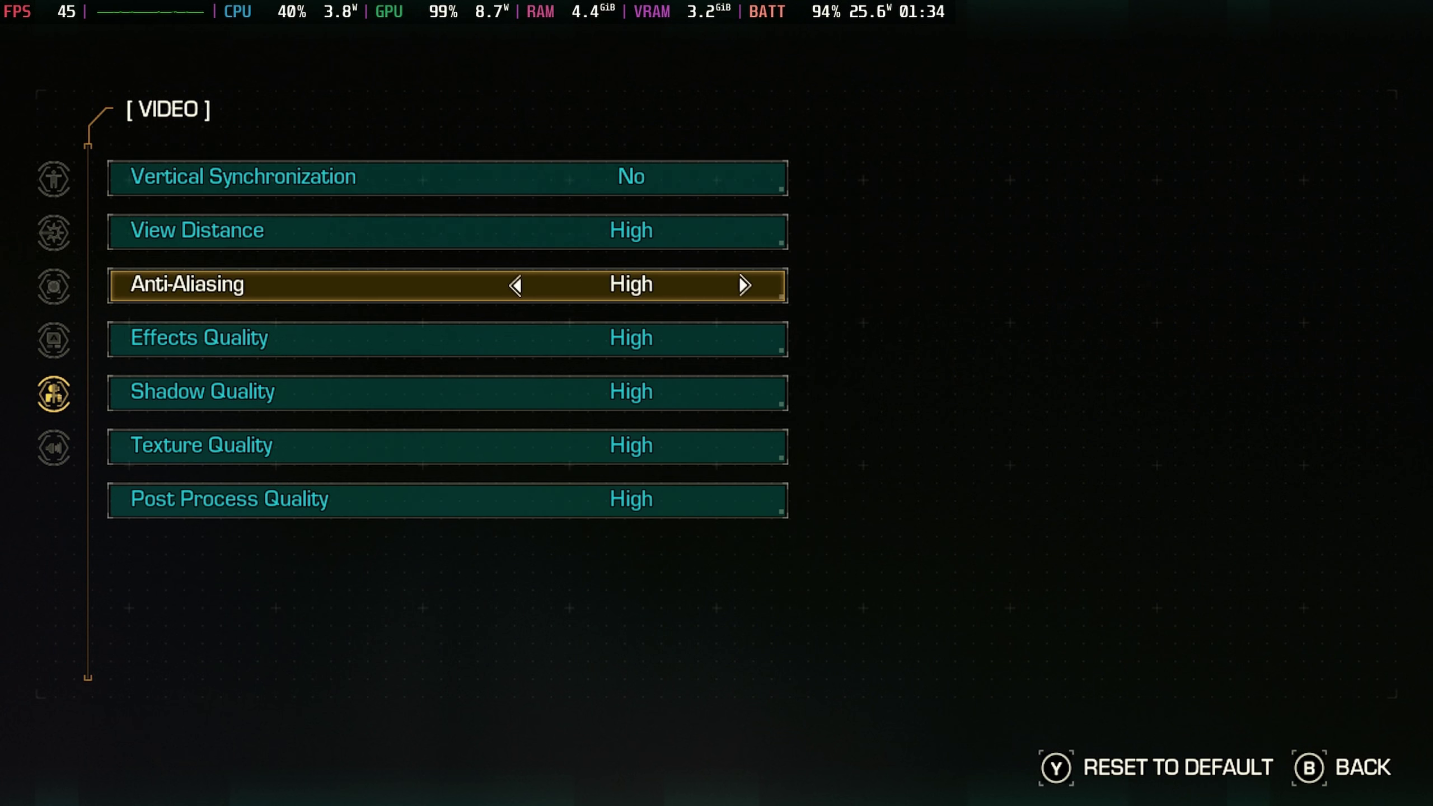
pyautogui.press('Down')
pyautogui.press('Down')
pyautogui.press('Down')
pyautogui.press('Down')
pyautogui.press('Down')
pyautogui.press('Down')
pyautogui.press('Escape')
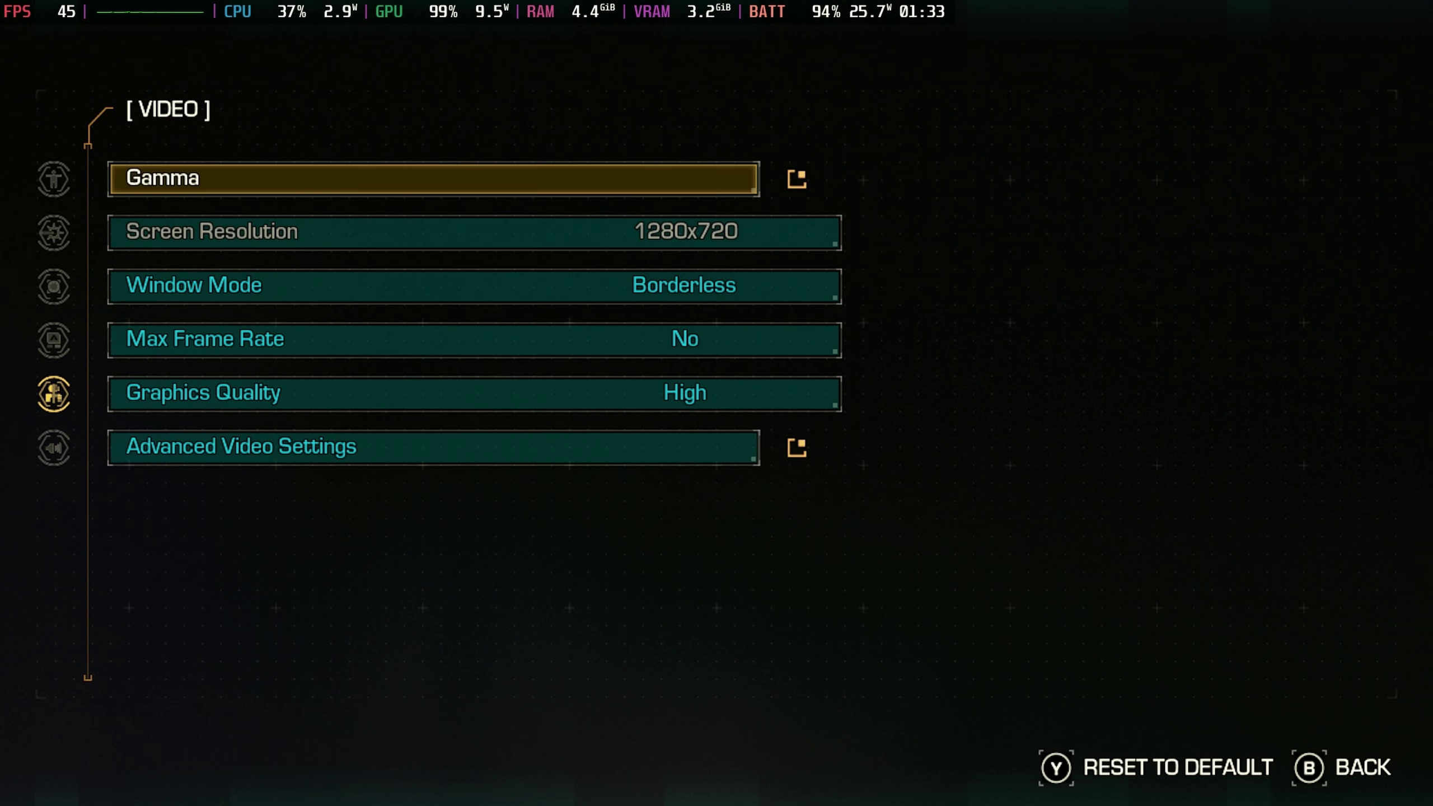
pyautogui.press('Escape')
pyautogui.press('Escape')
pyautogui.press('Escape')
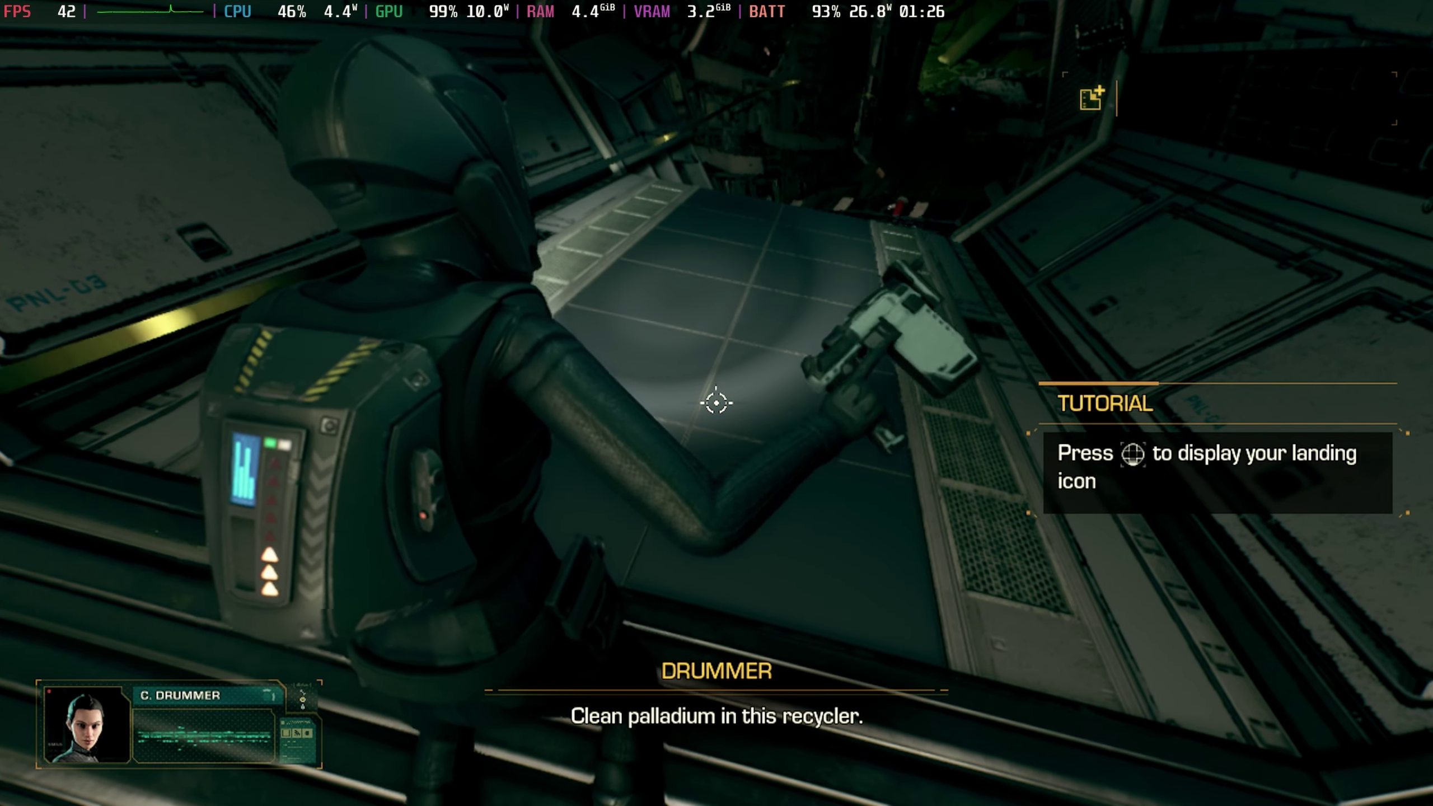
pyautogui.press('w')
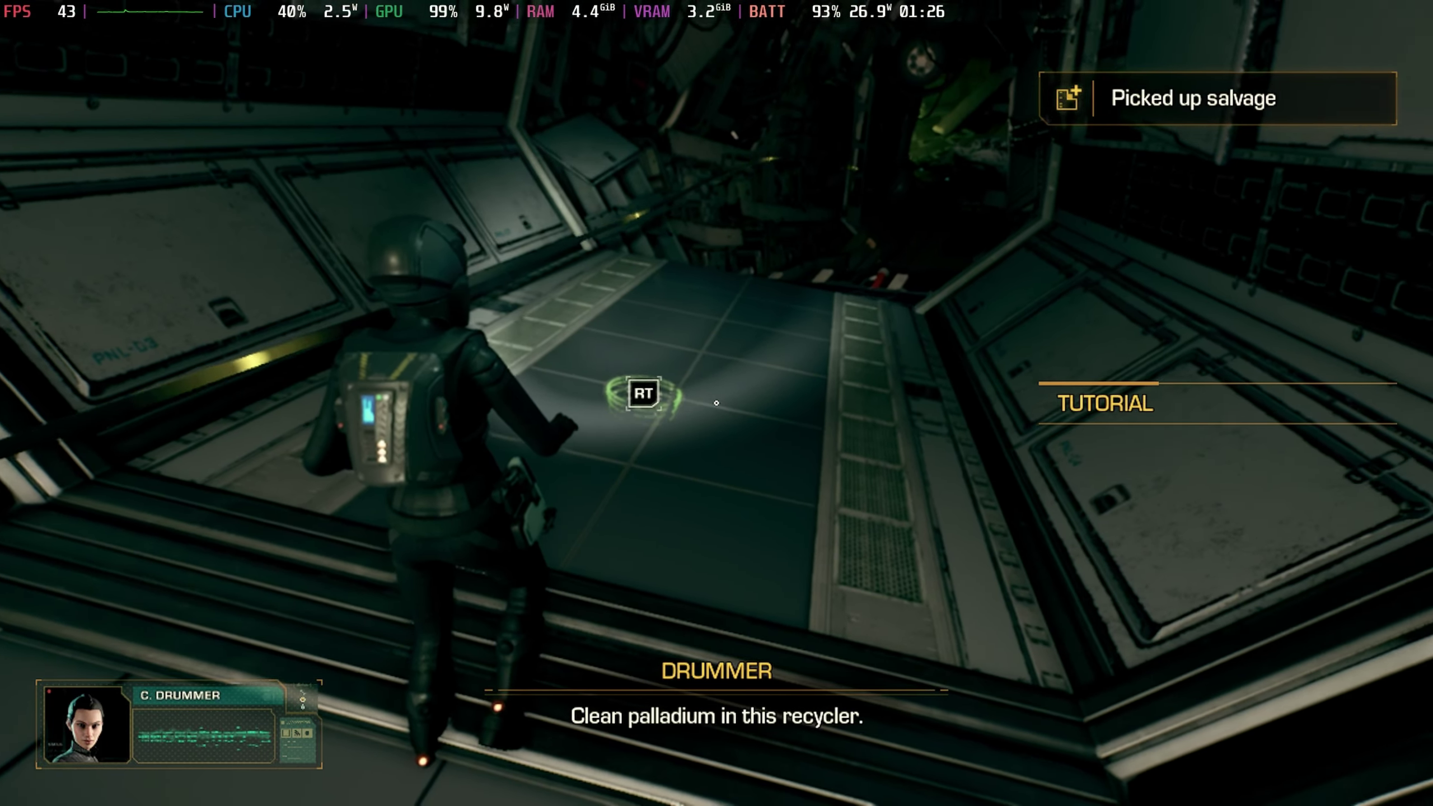
pyautogui.press('w')
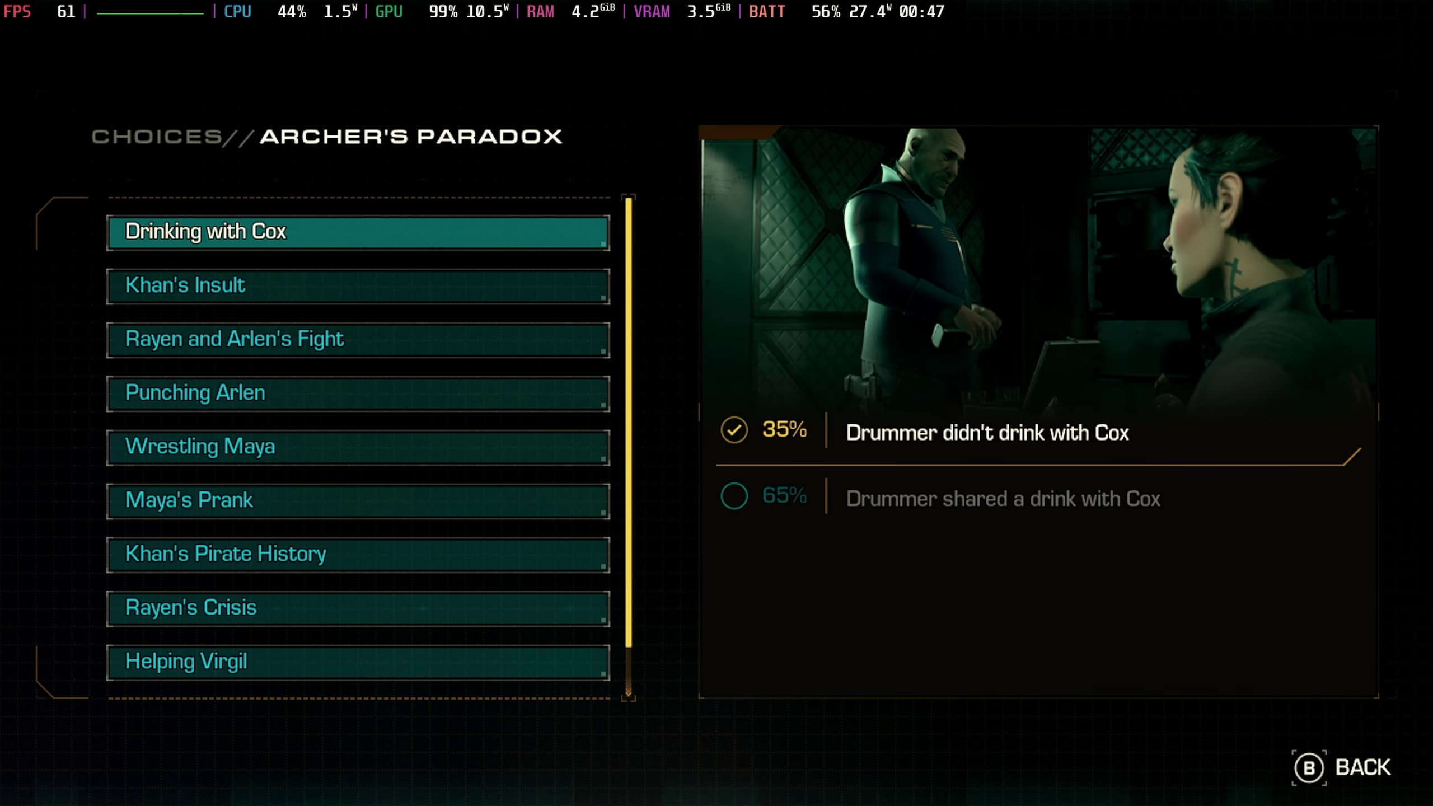
# Examine the choice statistics of the Archer's Paradox episode, from Drinking with Cox to Punching Arlen
pyautogui.press('Down')
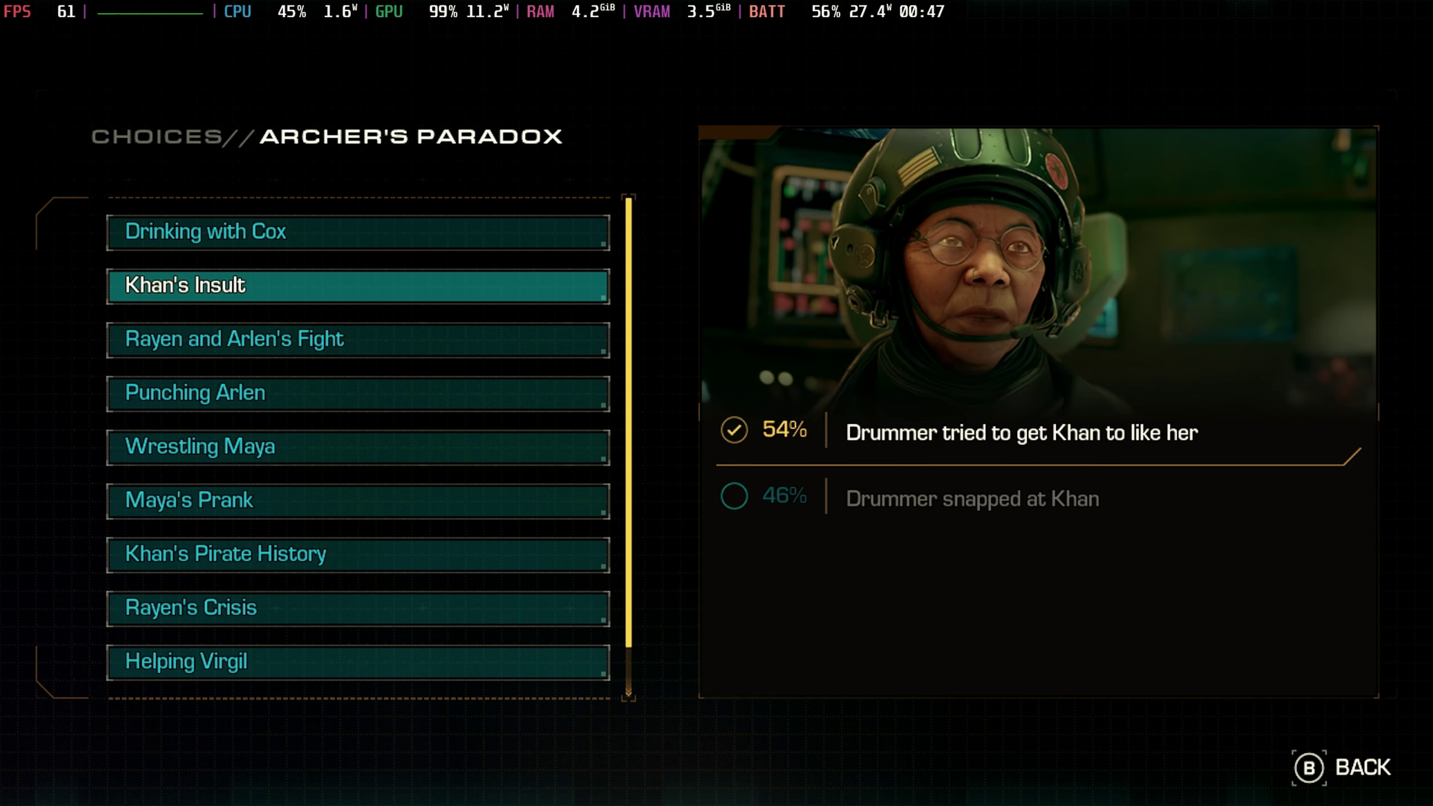
pyautogui.press('Down')
pyautogui.press('Down')
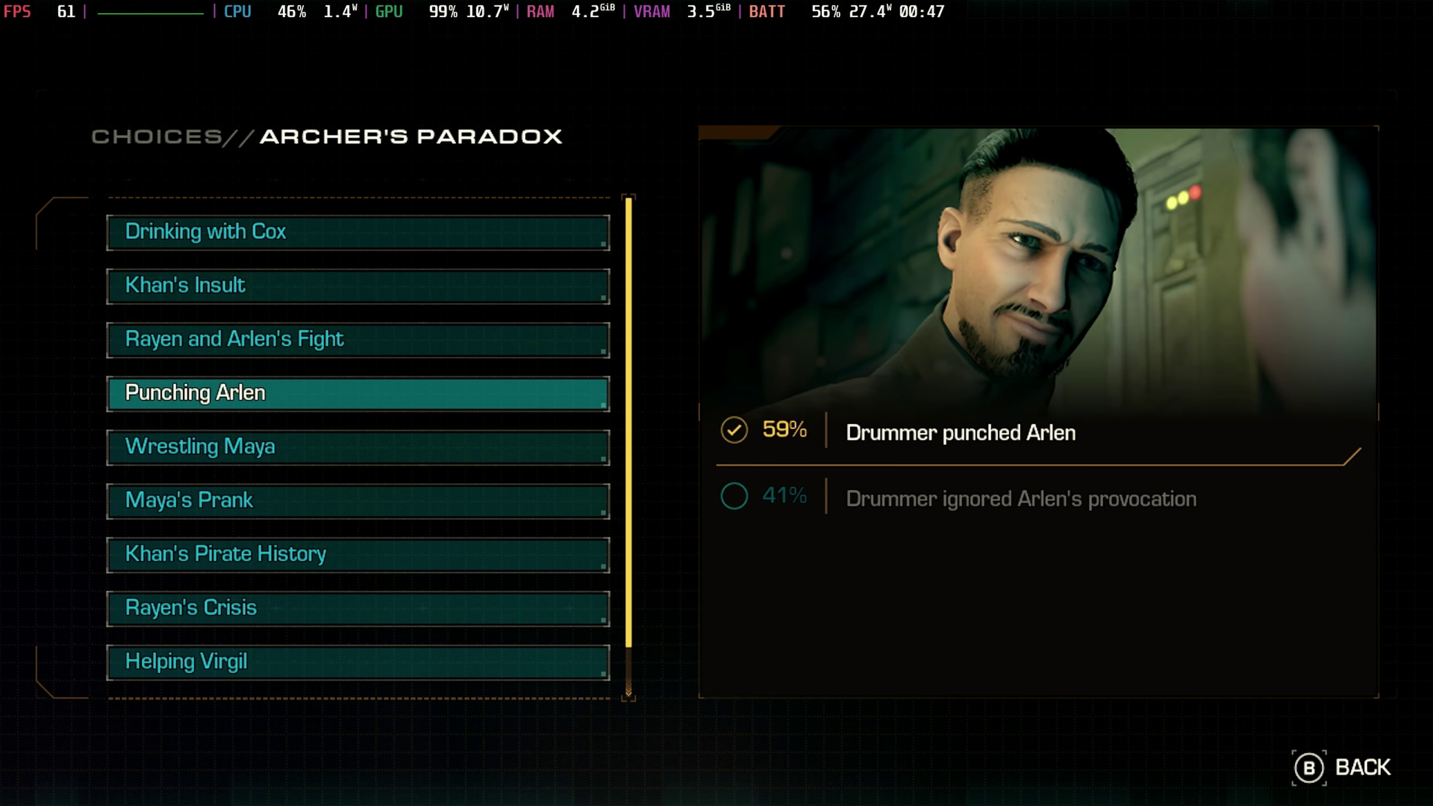
pyautogui.press('Up')
pyautogui.press('Down')
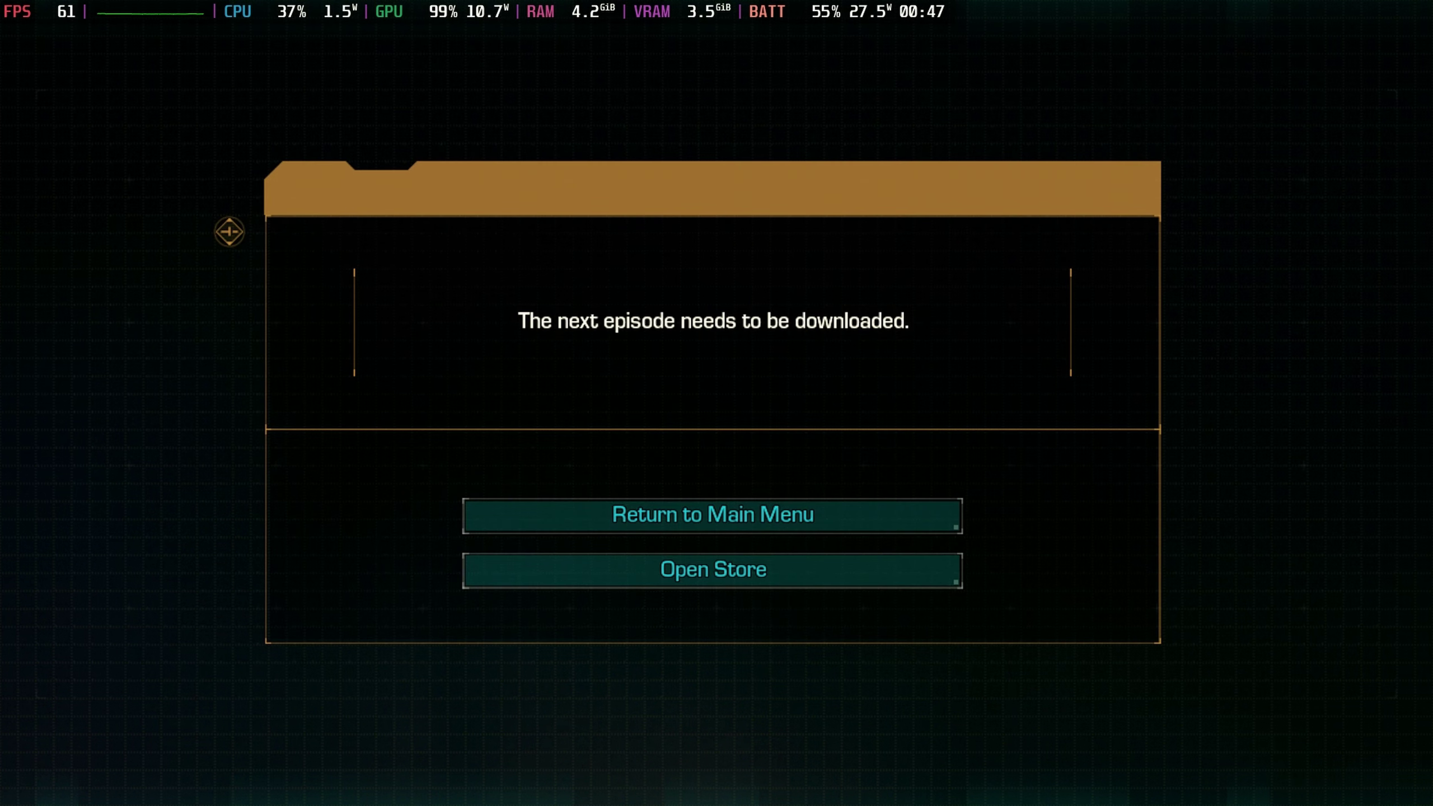
# Choose to return to the main menu instead of opening the store for the next episode
pyautogui.press('Down')
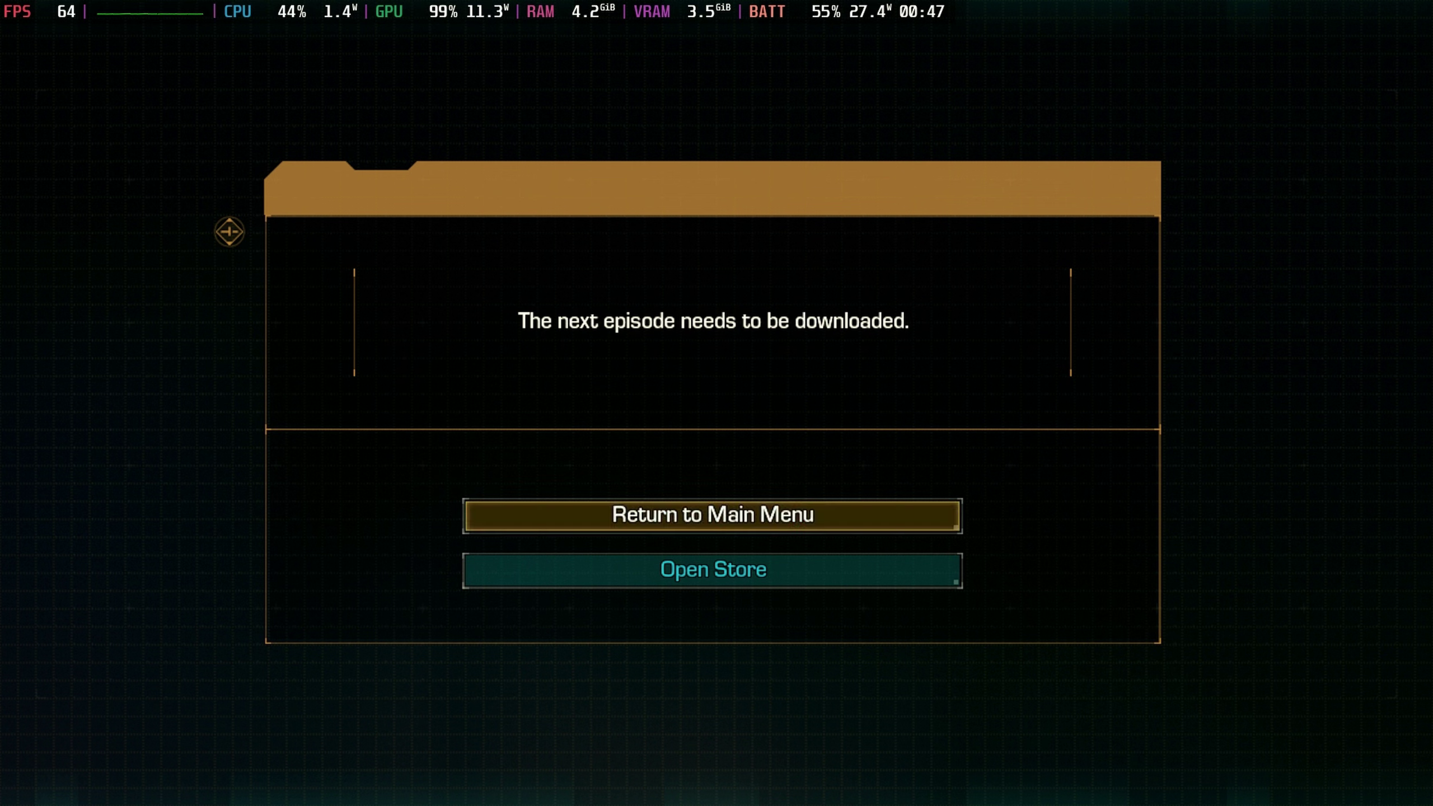
pyautogui.press('Return')
pyautogui.press('Down')
pyautogui.press('Up')
pyautogui.press('Down')
pyautogui.press('Up')
pyautogui.press('Down')
pyautogui.press('Up')
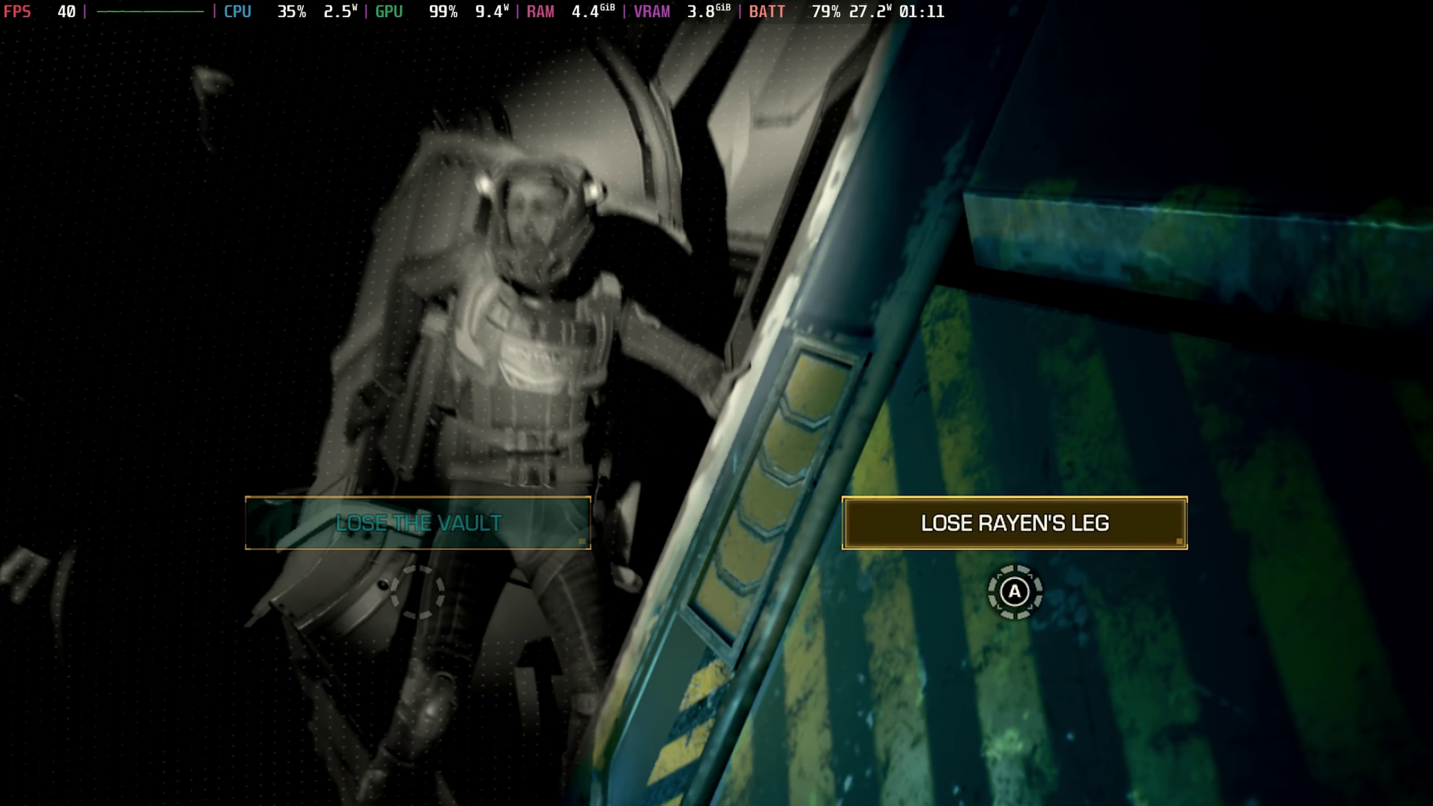
# Compare the two story choices and decide to lose Rayen's leg rather than the vault
pyautogui.press('Left')
pyautogui.press('Right')
pyautogui.press('Left')
pyautogui.press('Right')
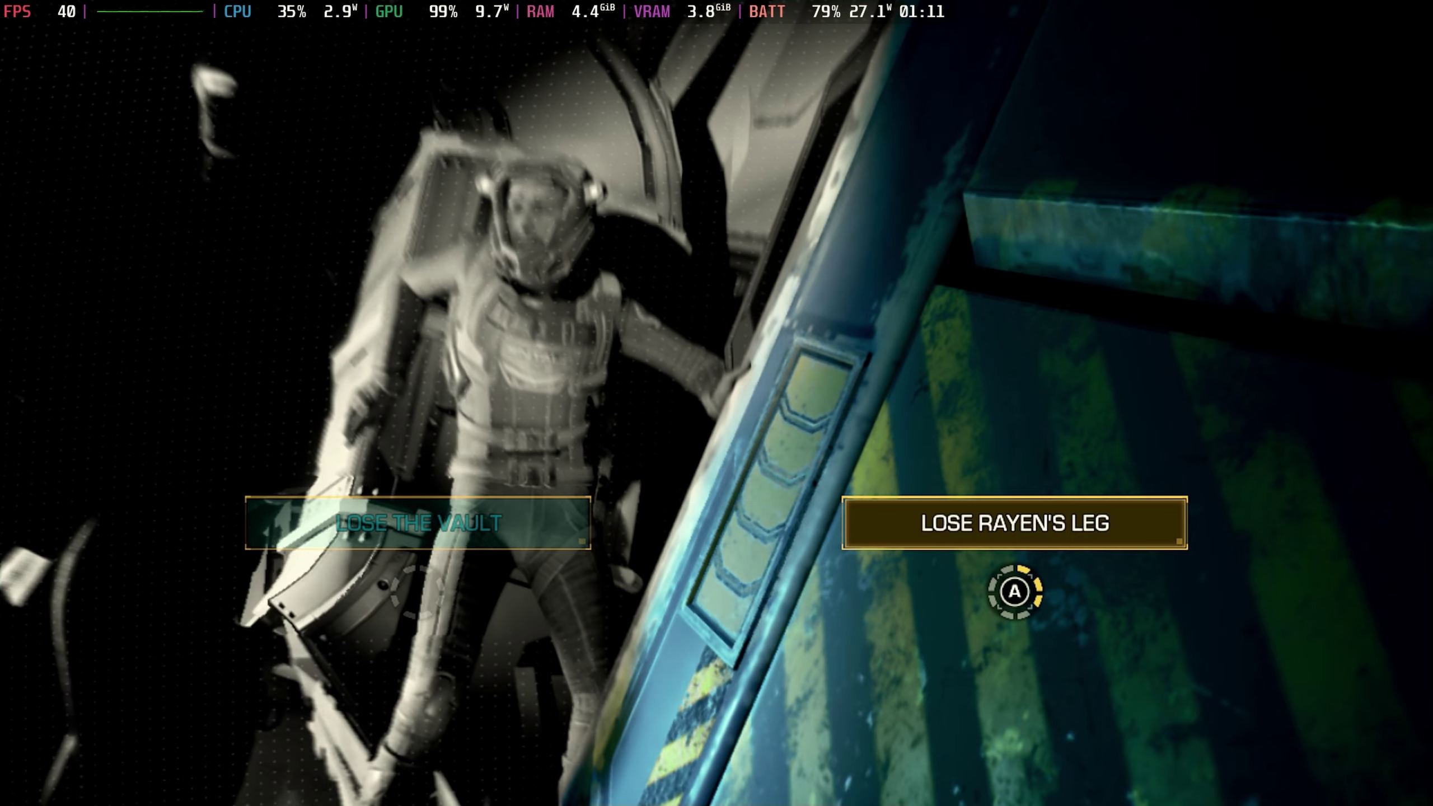
pyautogui.press('Return')
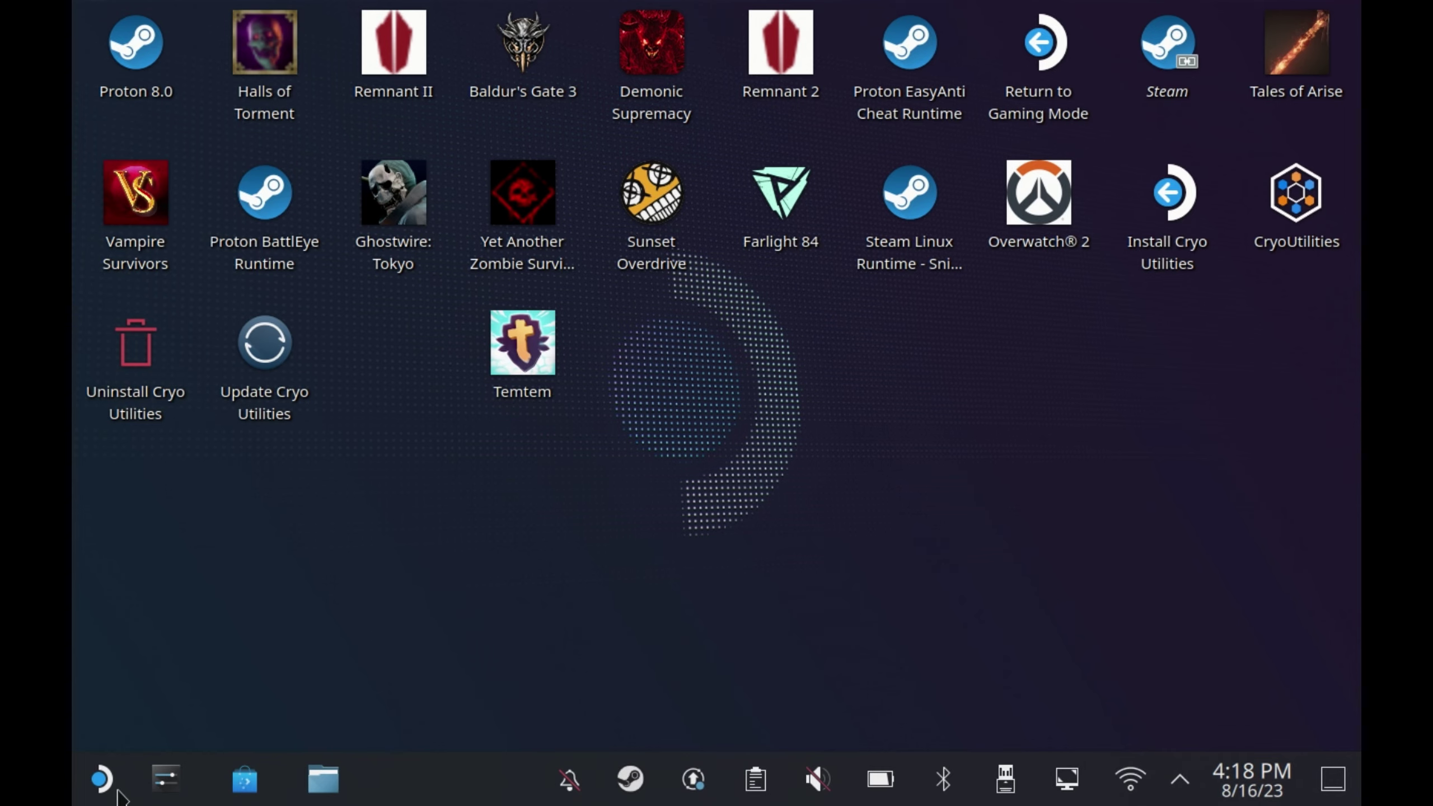
# Switch to the Discover software center on the Steam Deck desktop
pyautogui.click(113, 785)
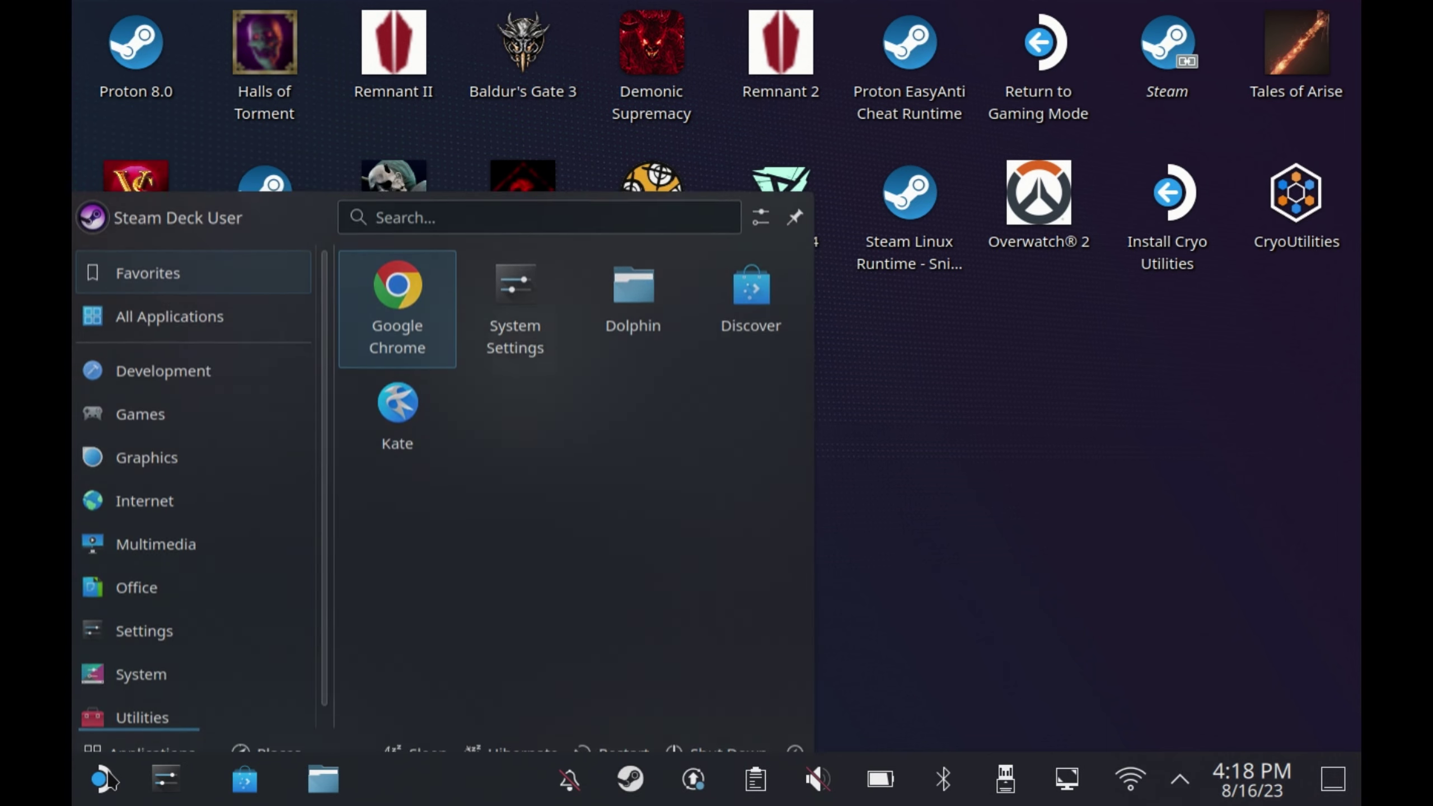
pyautogui.click(108, 781)
pyautogui.click(264, 797)
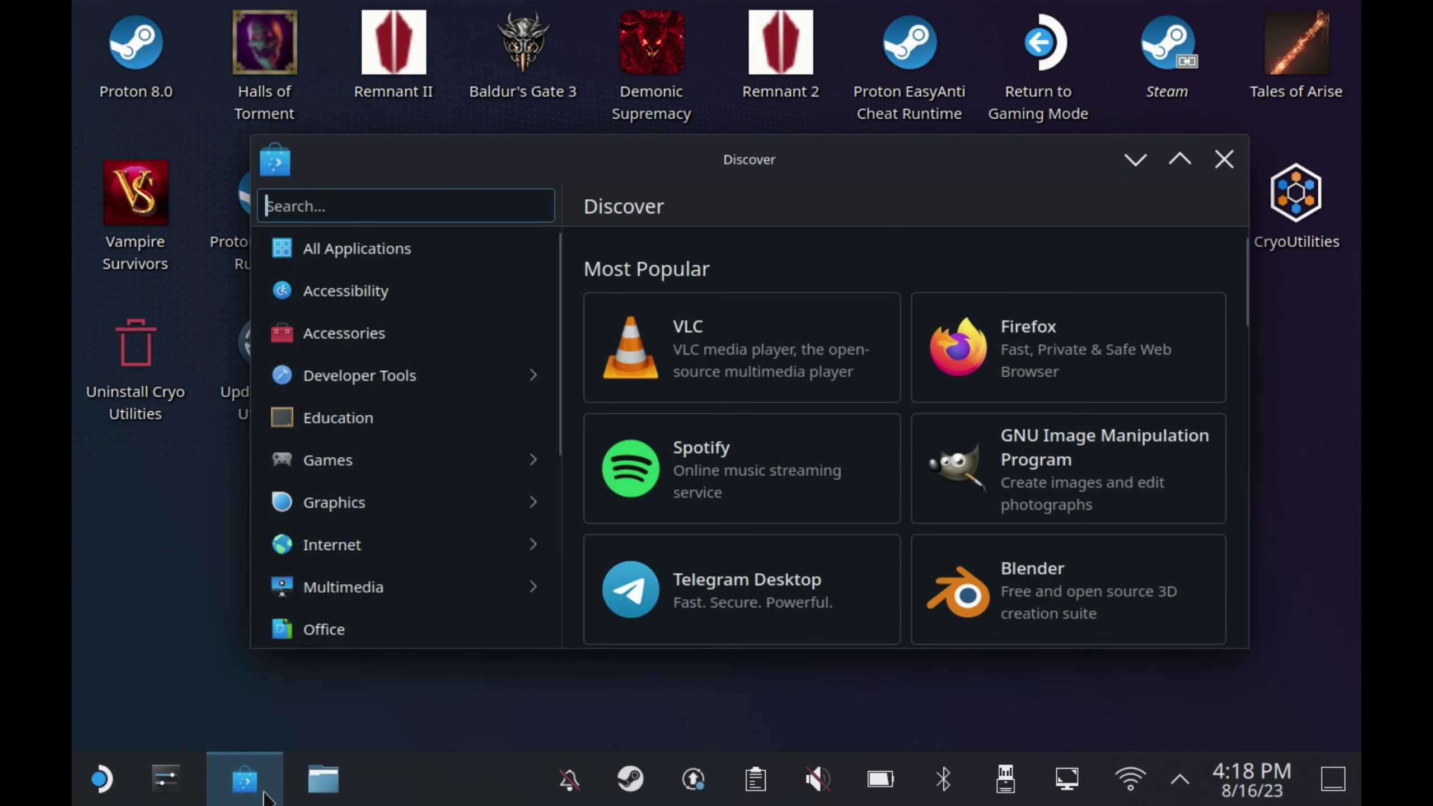
# Search the software center for "heroic" to locate the Heroic Games Launcher
pyautogui.click(441, 217)
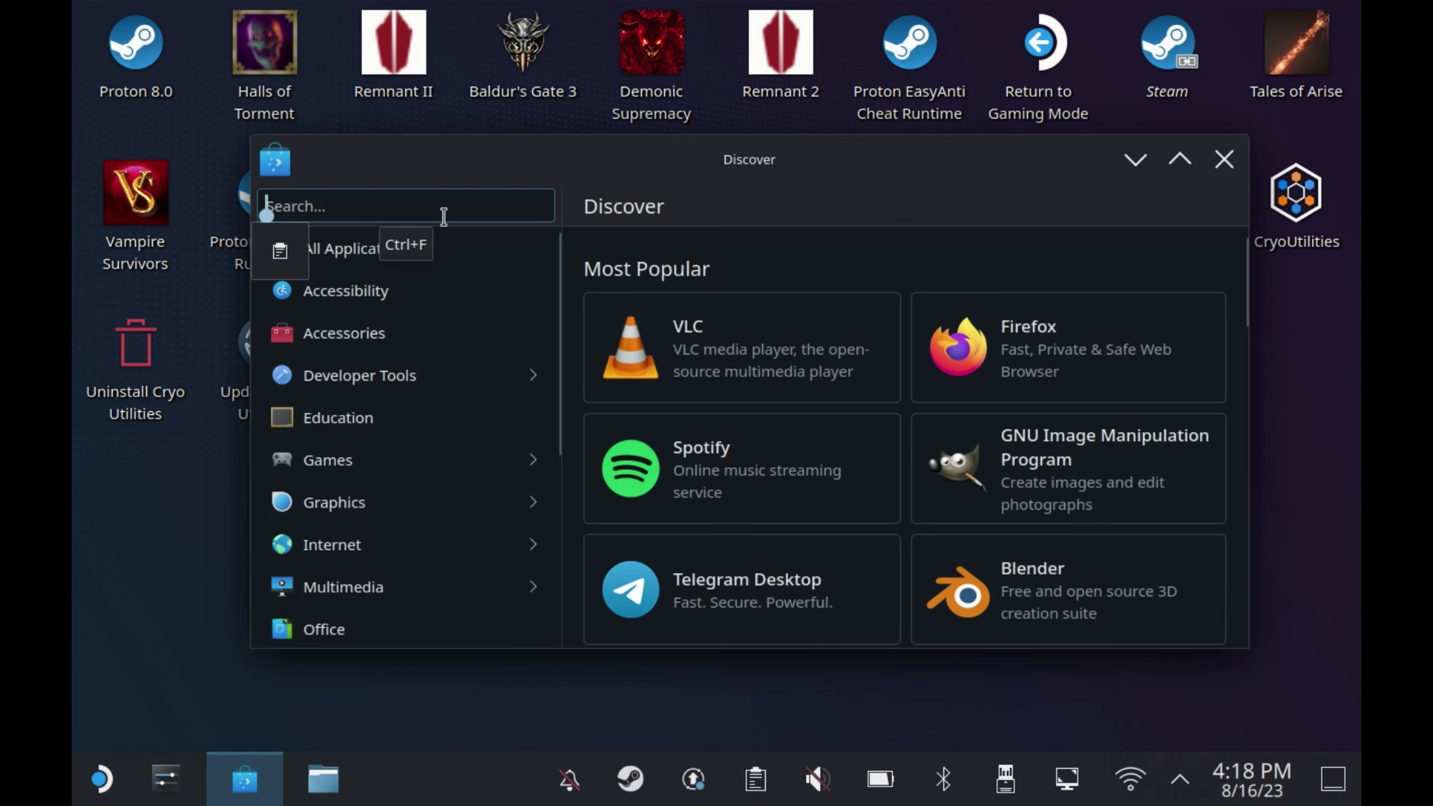
pyautogui.write('he')
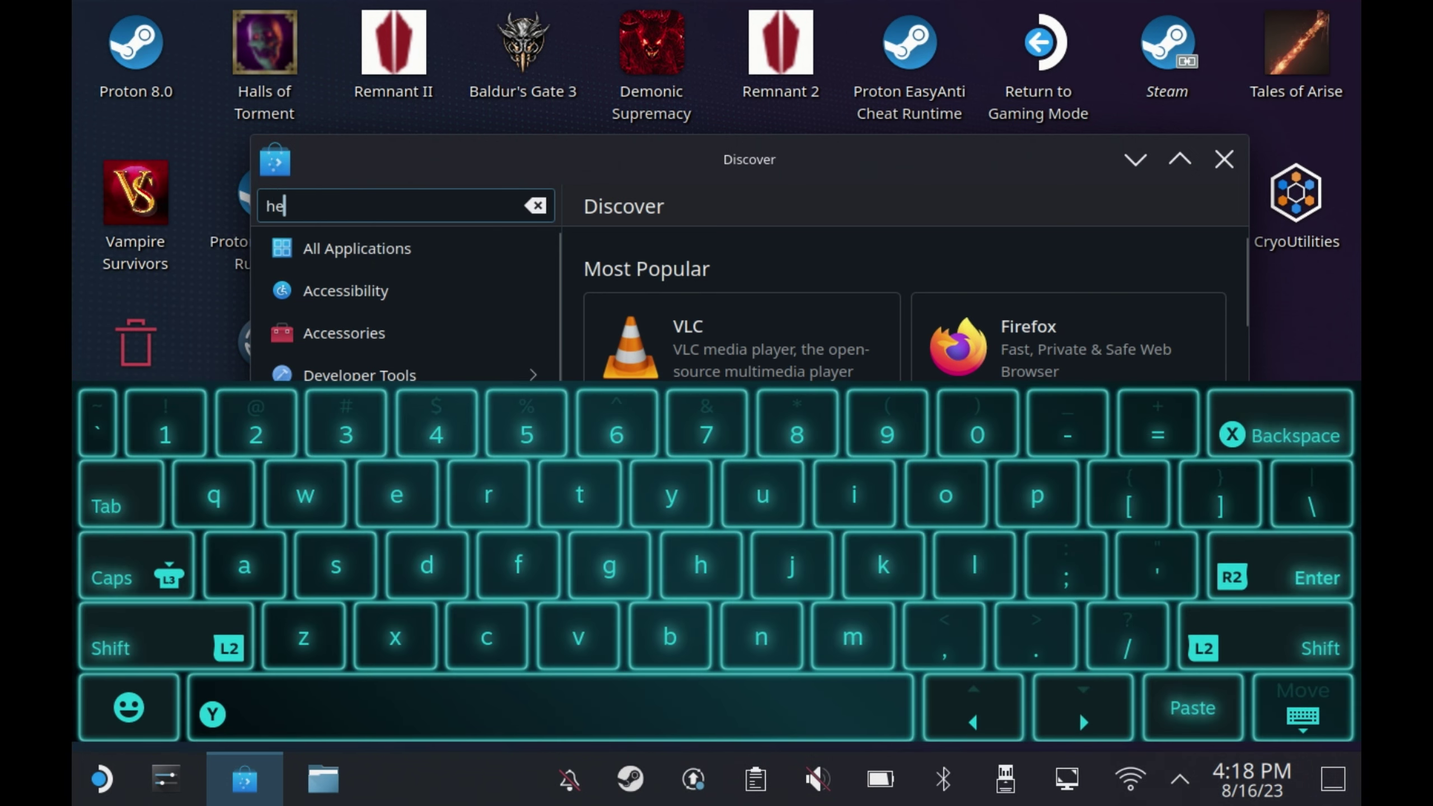
pyautogui.write('roix')
pyautogui.press('BackSpace')
pyautogui.write('c')
pyautogui.click(1305, 726)
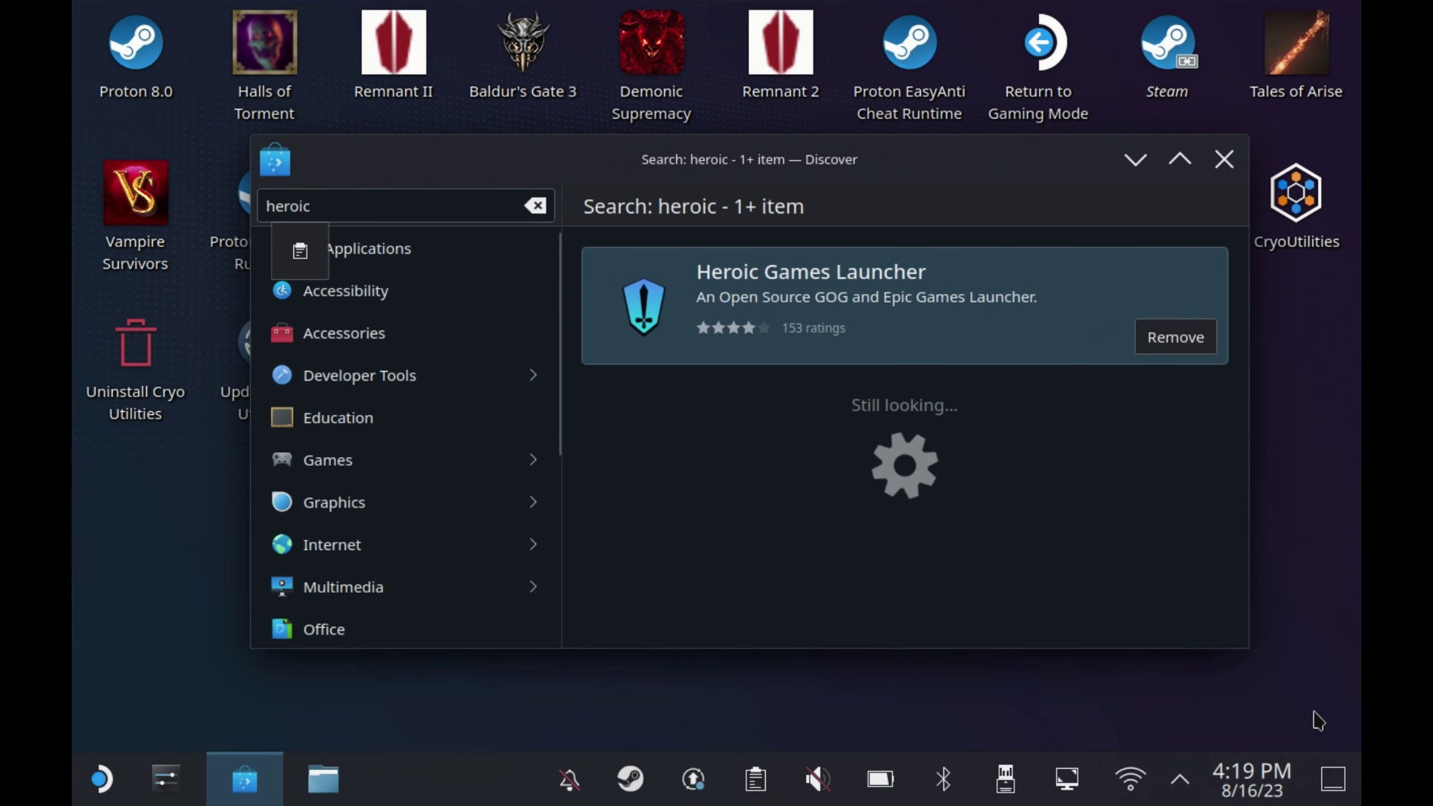
pyautogui.click(957, 293)
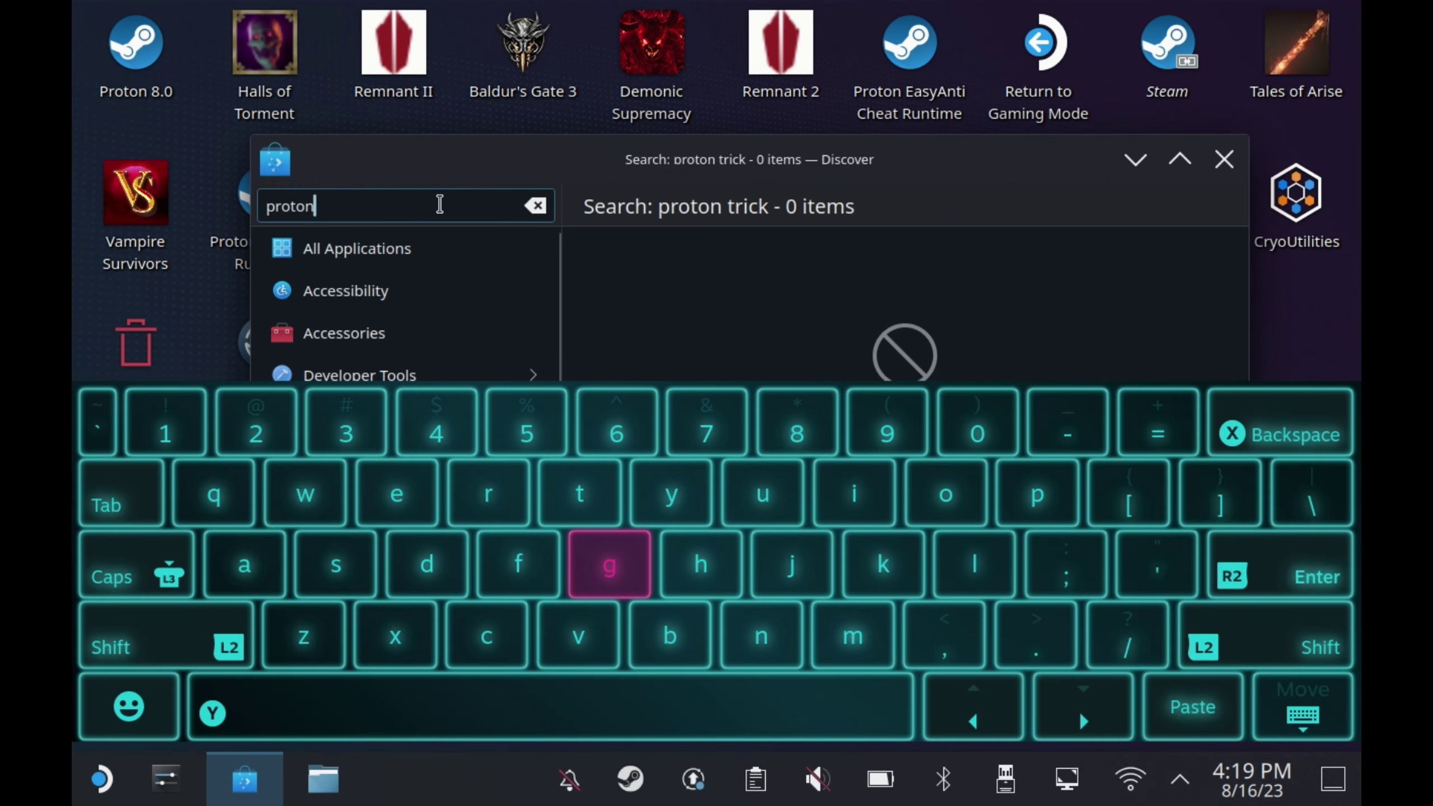
# Search the software center for "protontr" to locate Protontricks, and put the on-screen keyboard away
pyautogui.click(582, 496)
pyautogui.click(486, 497)
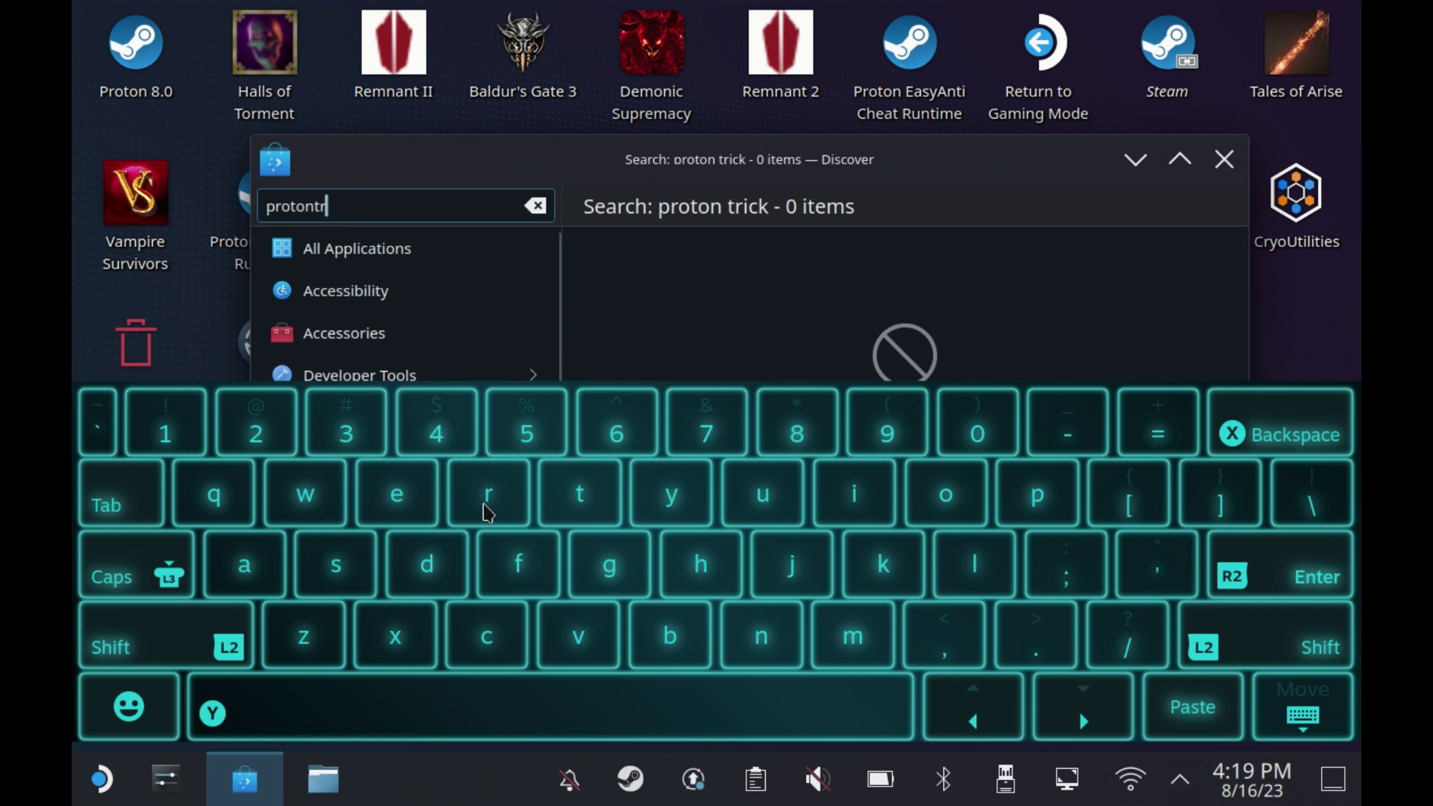
pyautogui.click(1292, 579)
pyautogui.click(1308, 734)
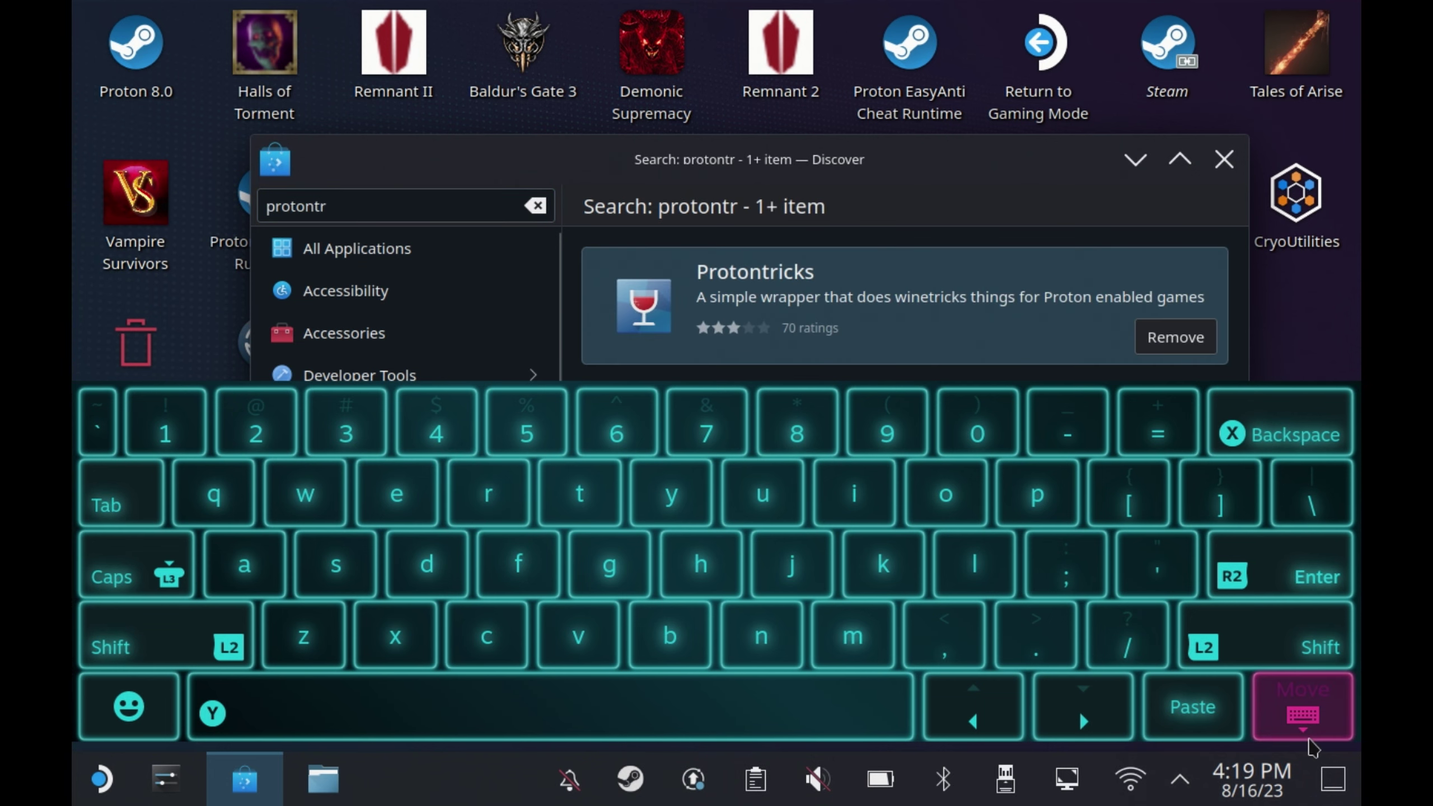
pyautogui.click(1308, 734)
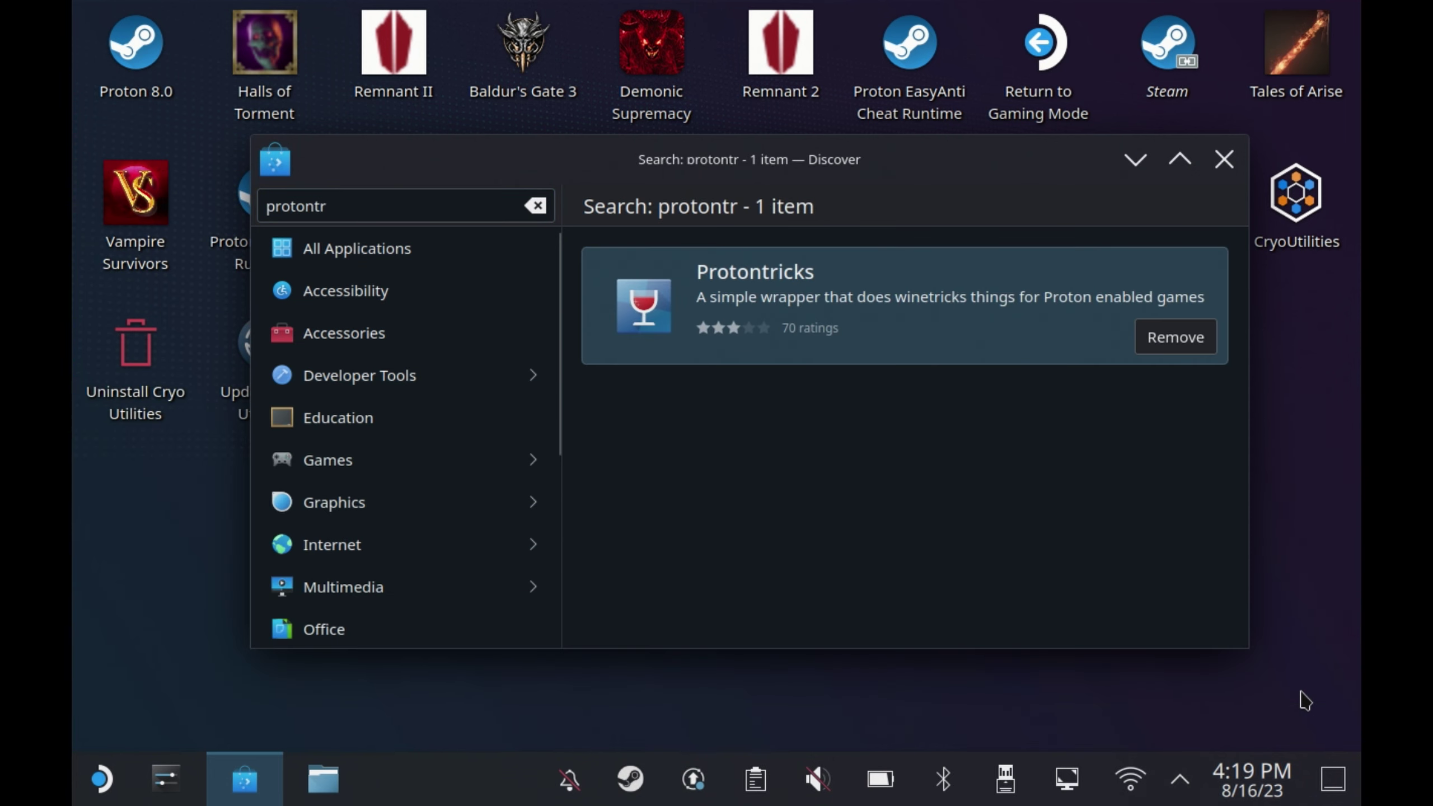
pyautogui.click(932, 339)
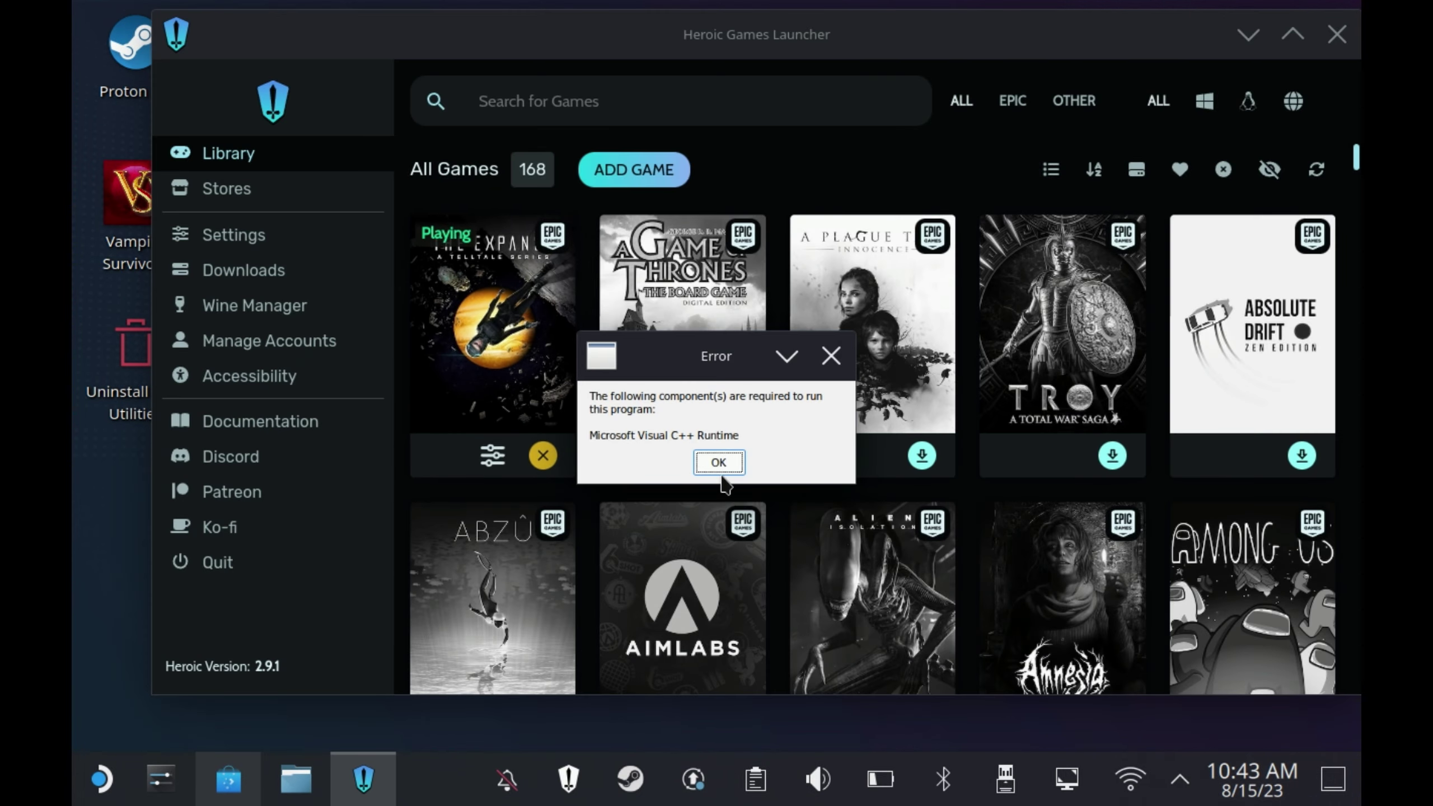
# In Heroic Games Launcher, dismiss the missing-component error and view the Wine settings of The Expanse - A Telltale Series
pyautogui.click(720, 469)
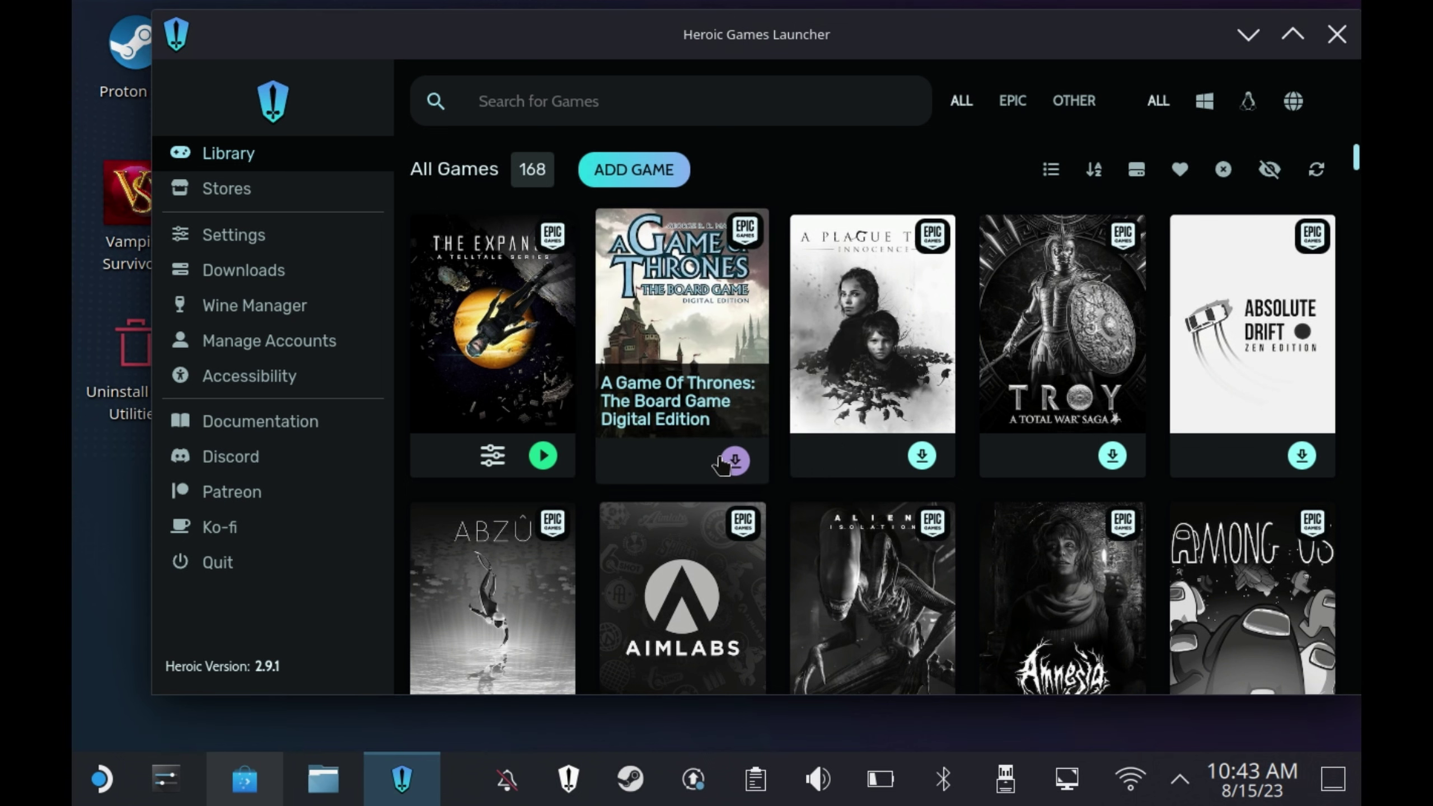
pyautogui.click(499, 445)
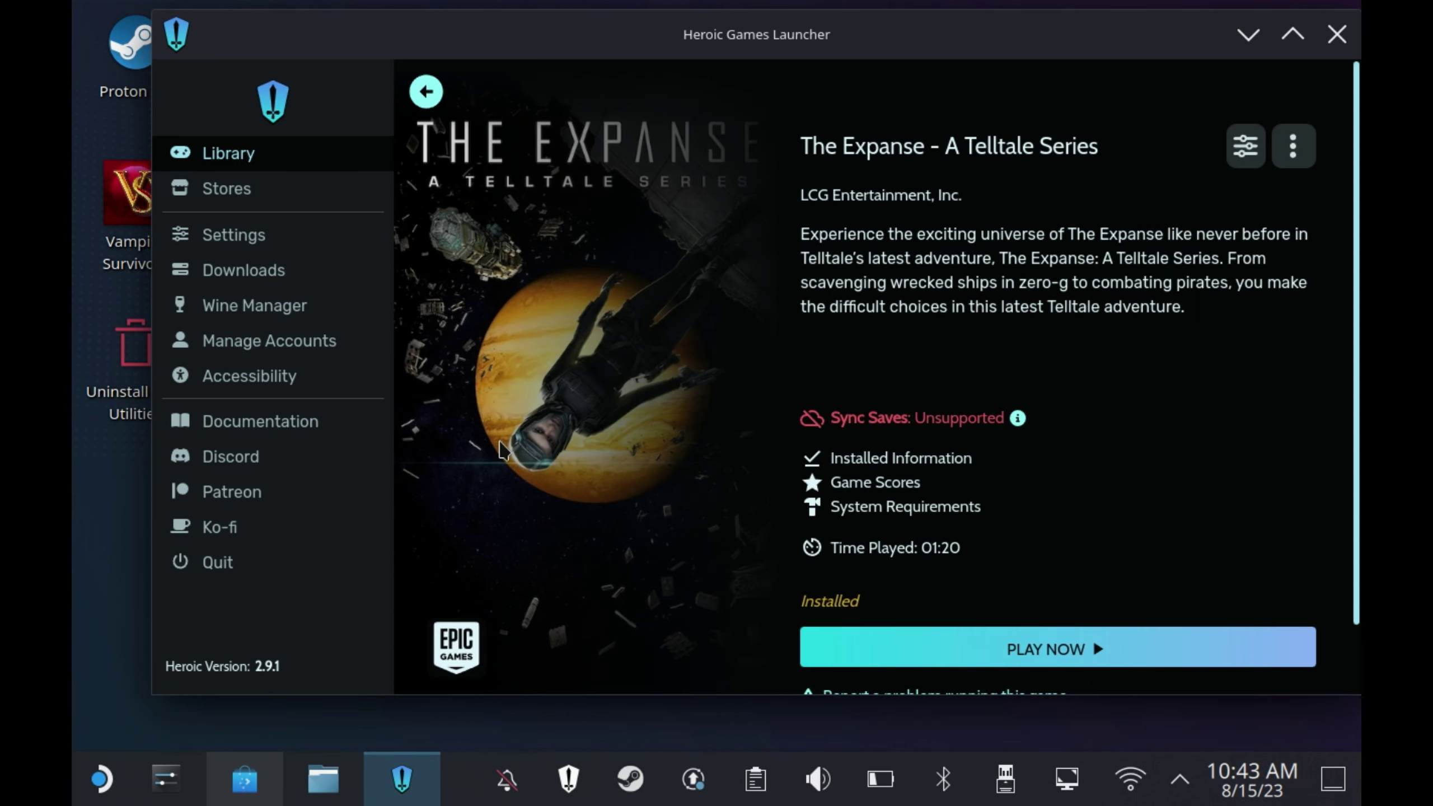
pyautogui.click(1262, 158)
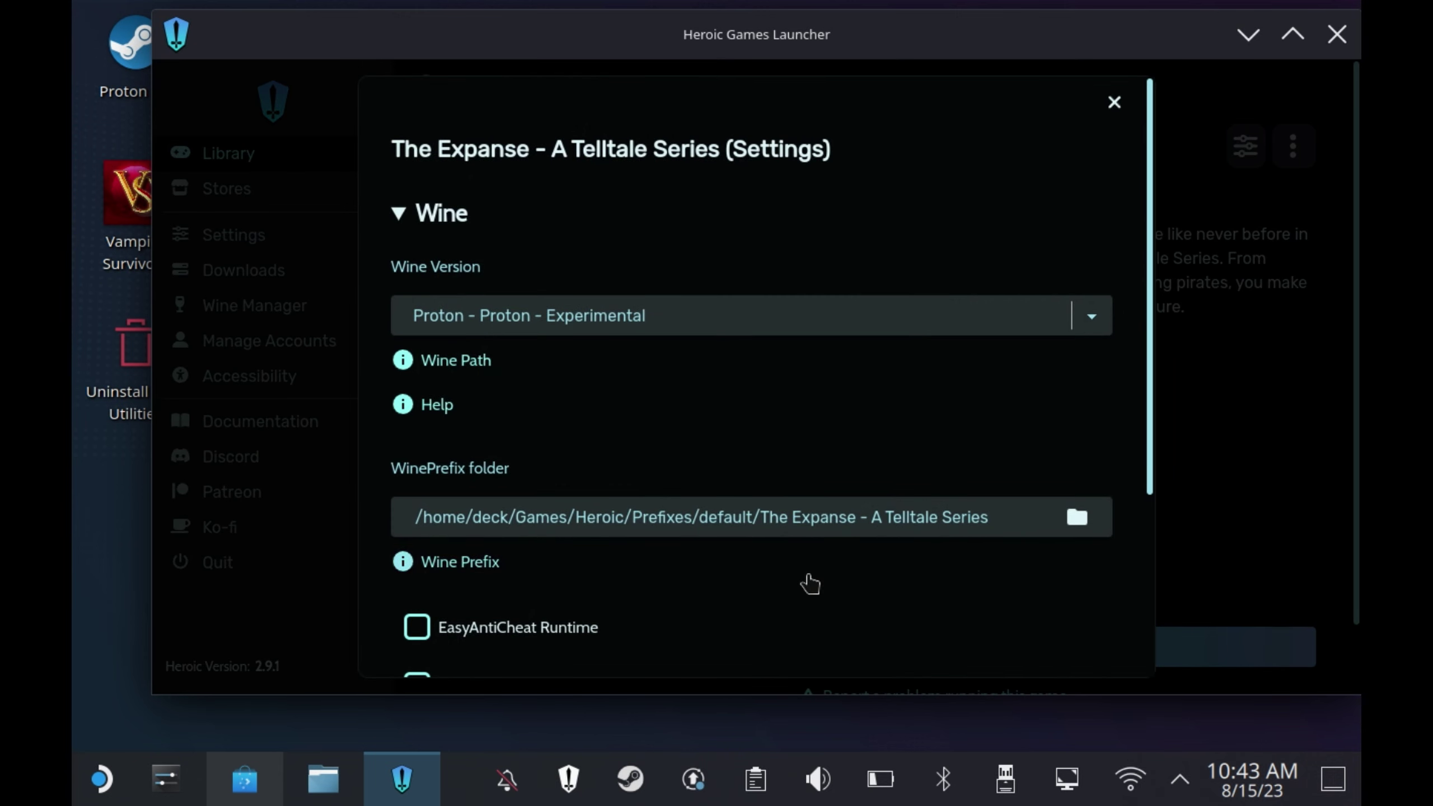
pyautogui.scroll(-4, 875, 316)
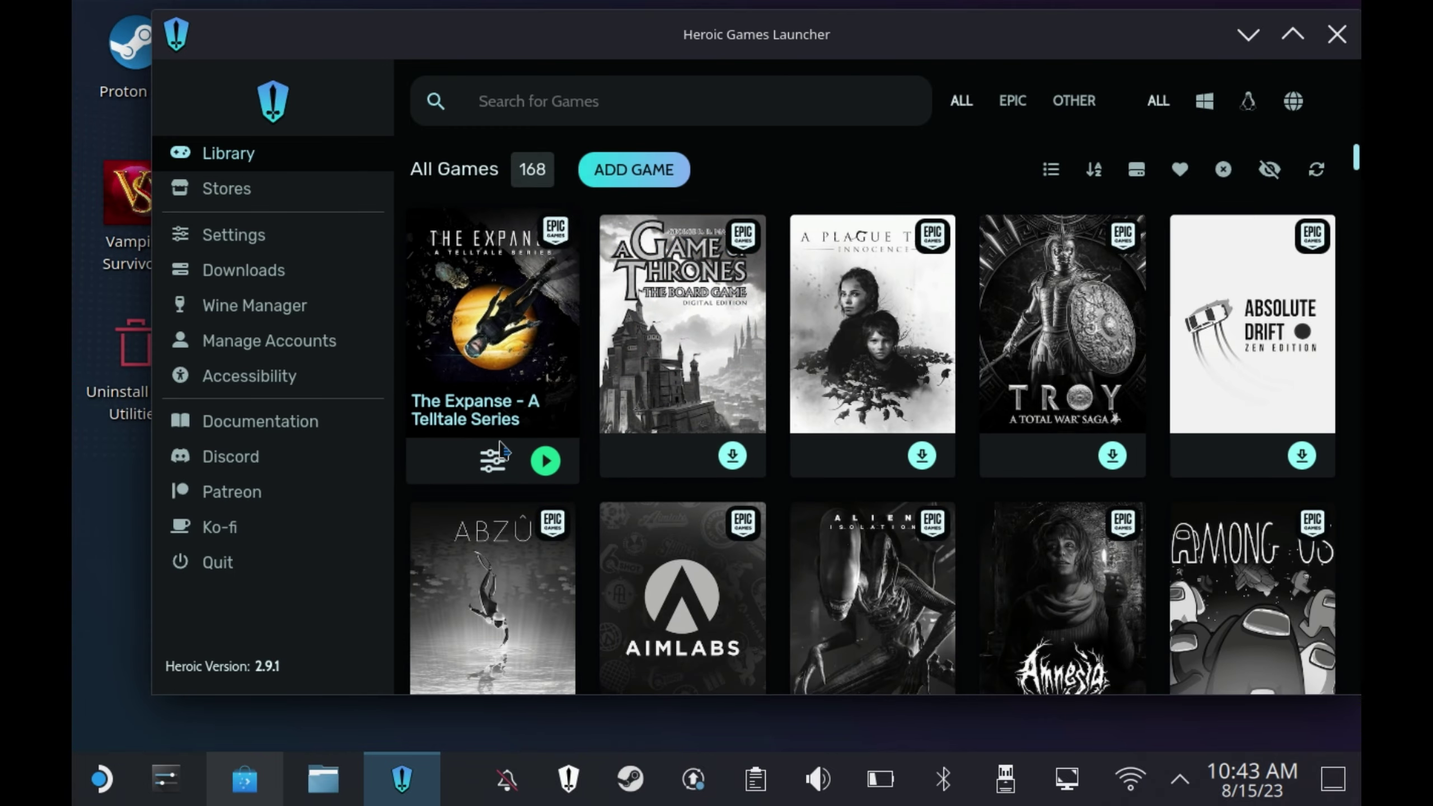
# Launch Winetricks from the game settings of The Expanse - A Telltale Series
pyautogui.click(500, 446)
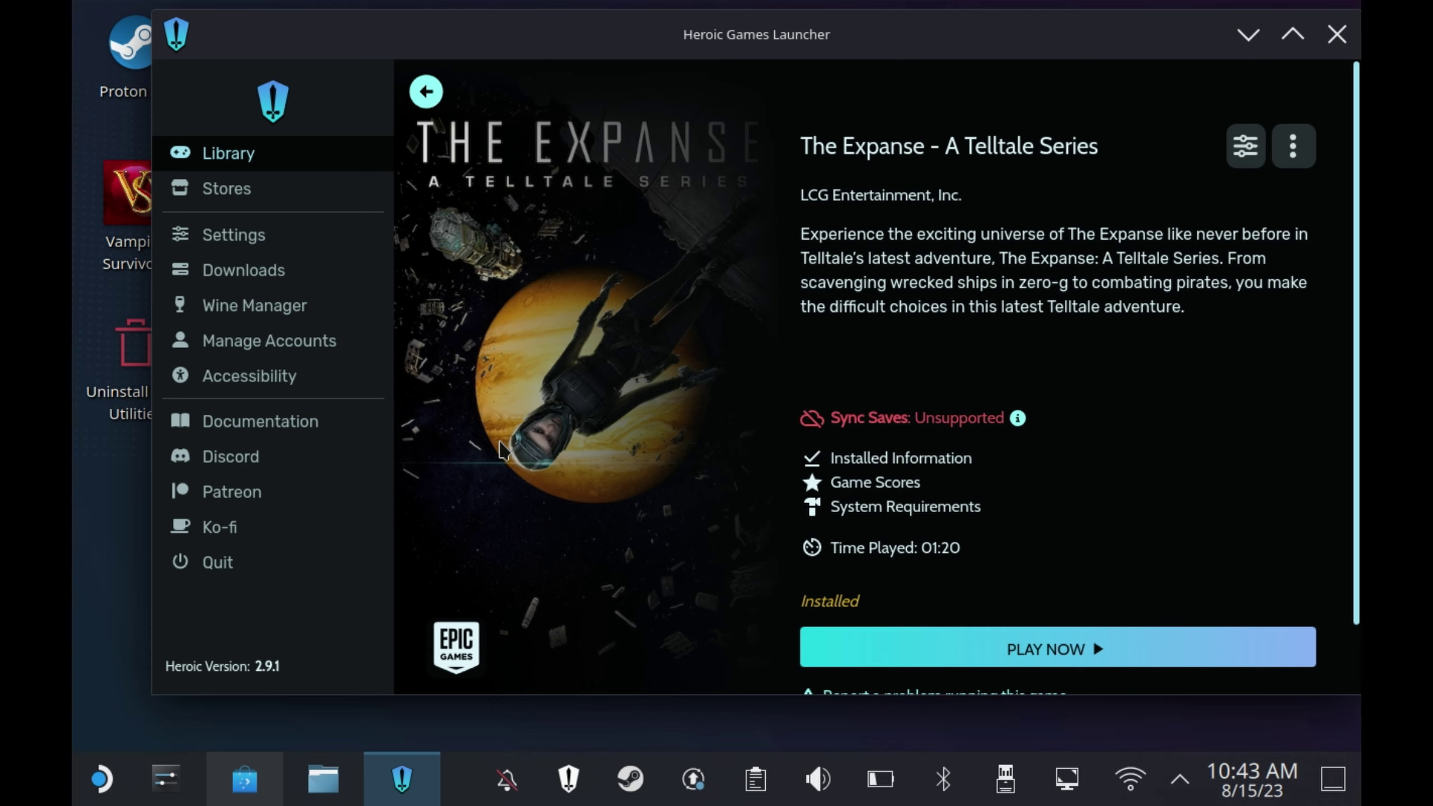
pyautogui.click(1245, 146)
pyautogui.scroll(-3, 851, 370)
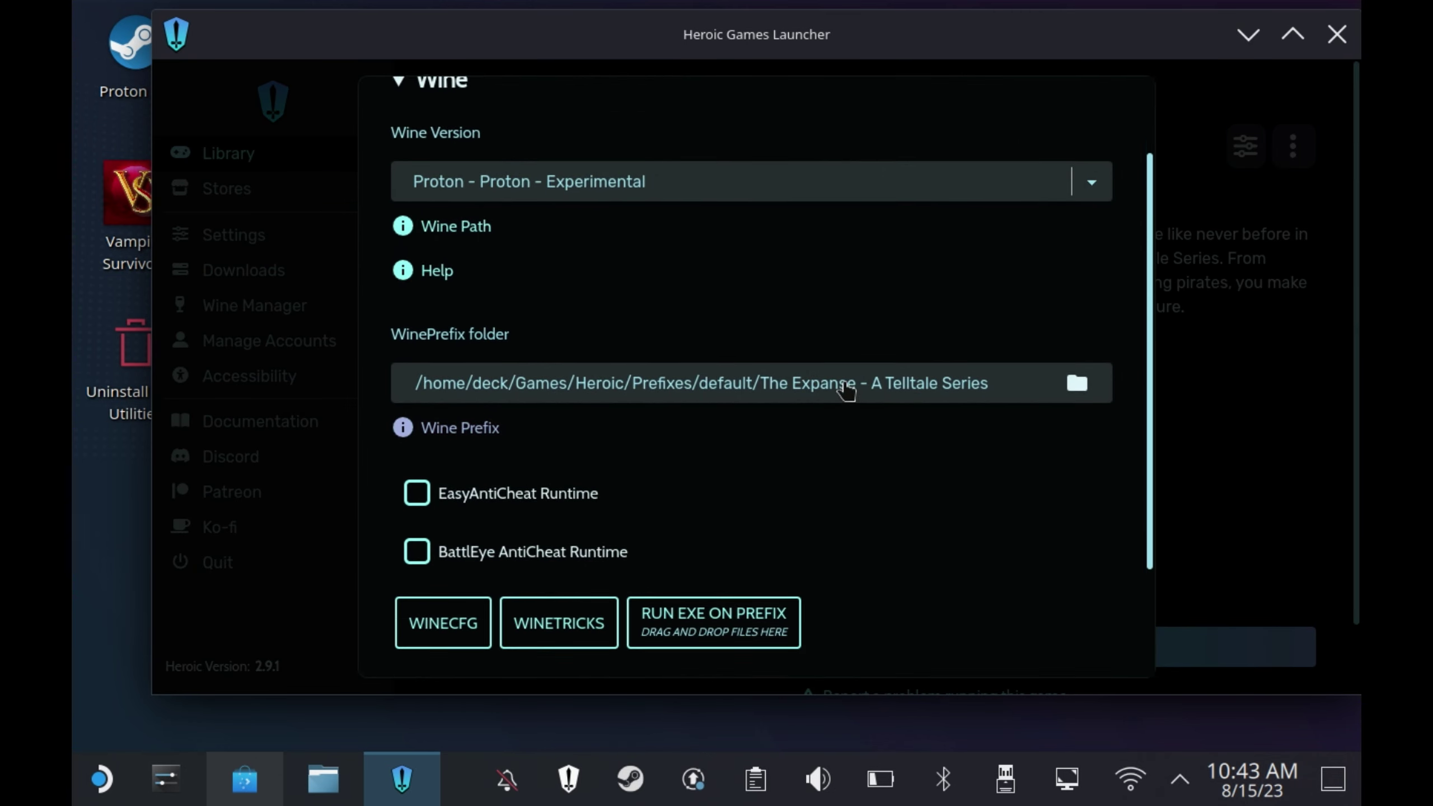
pyautogui.scroll(-2, 851, 370)
pyautogui.click(566, 491)
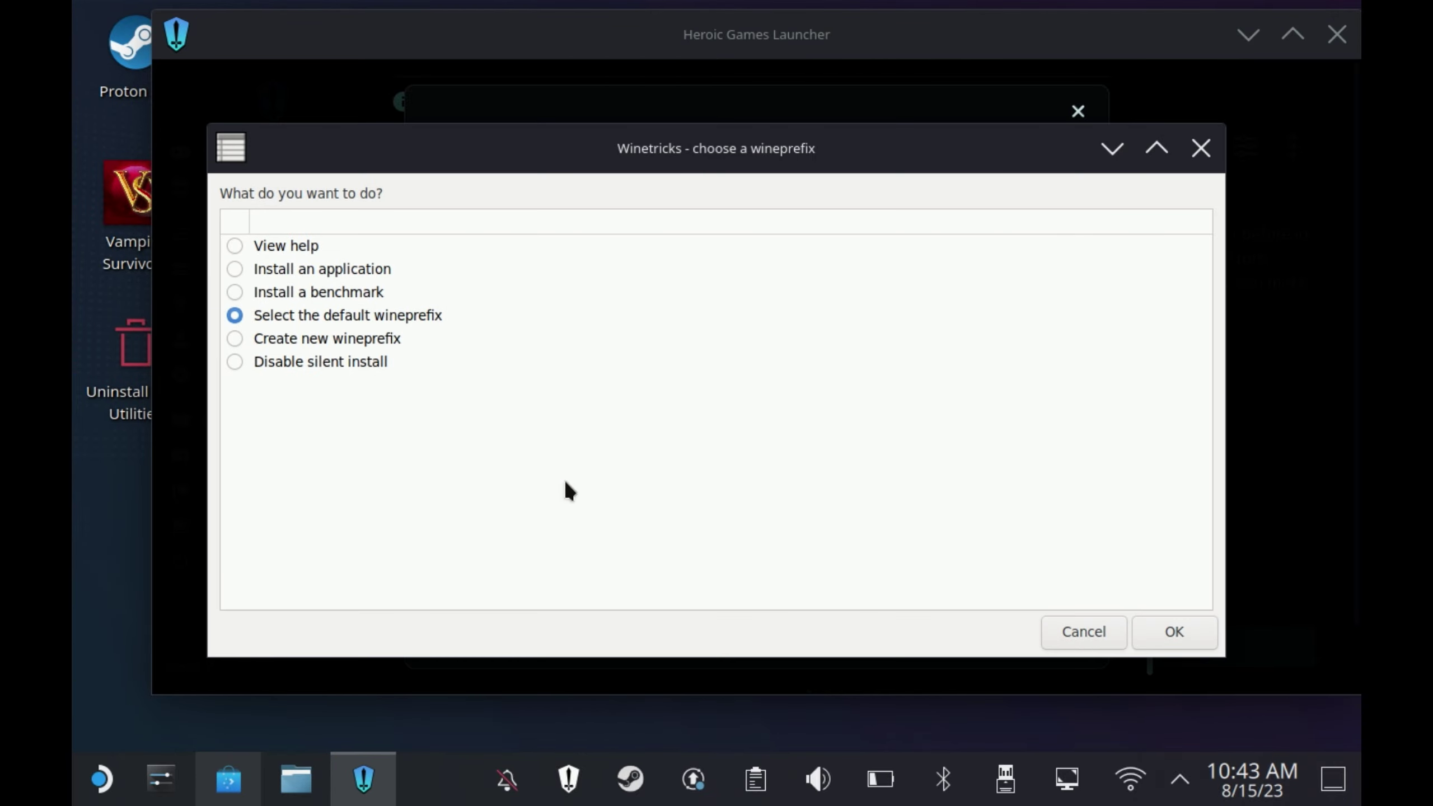
# Select the default wineprefix and choose to install a Windows DLL or component in it
pyautogui.click(1187, 634)
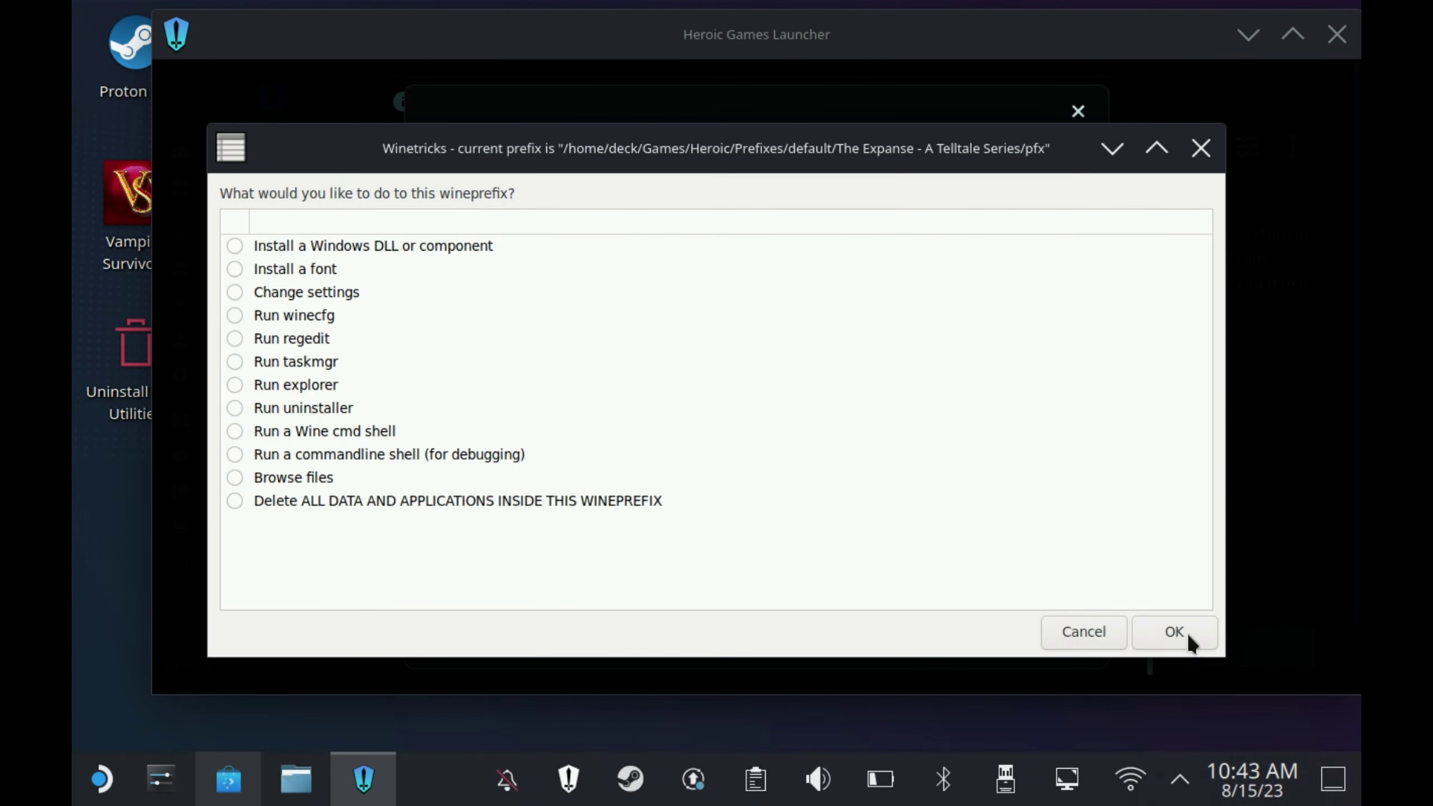
pyautogui.click(477, 270)
pyautogui.click(480, 246)
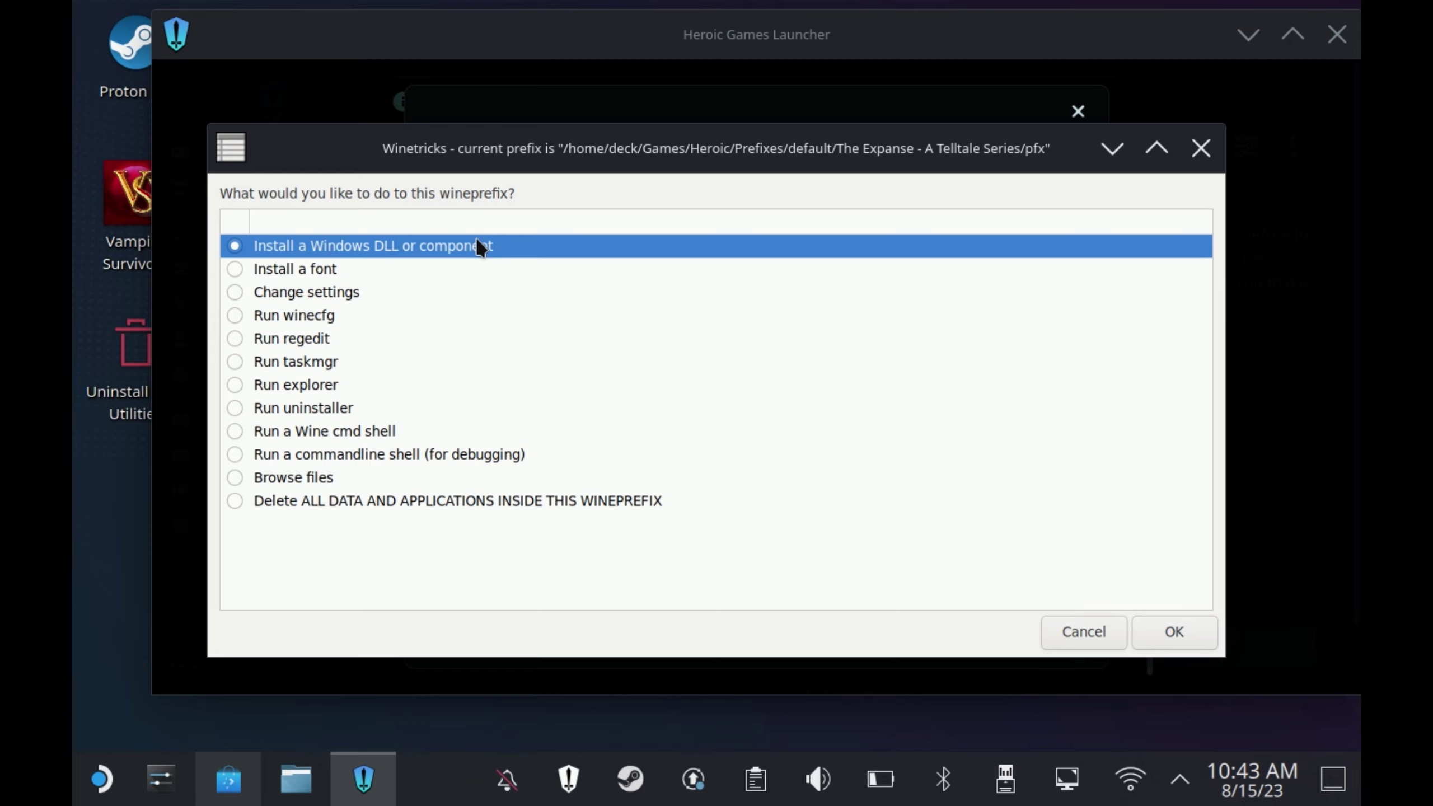
pyautogui.click(1188, 633)
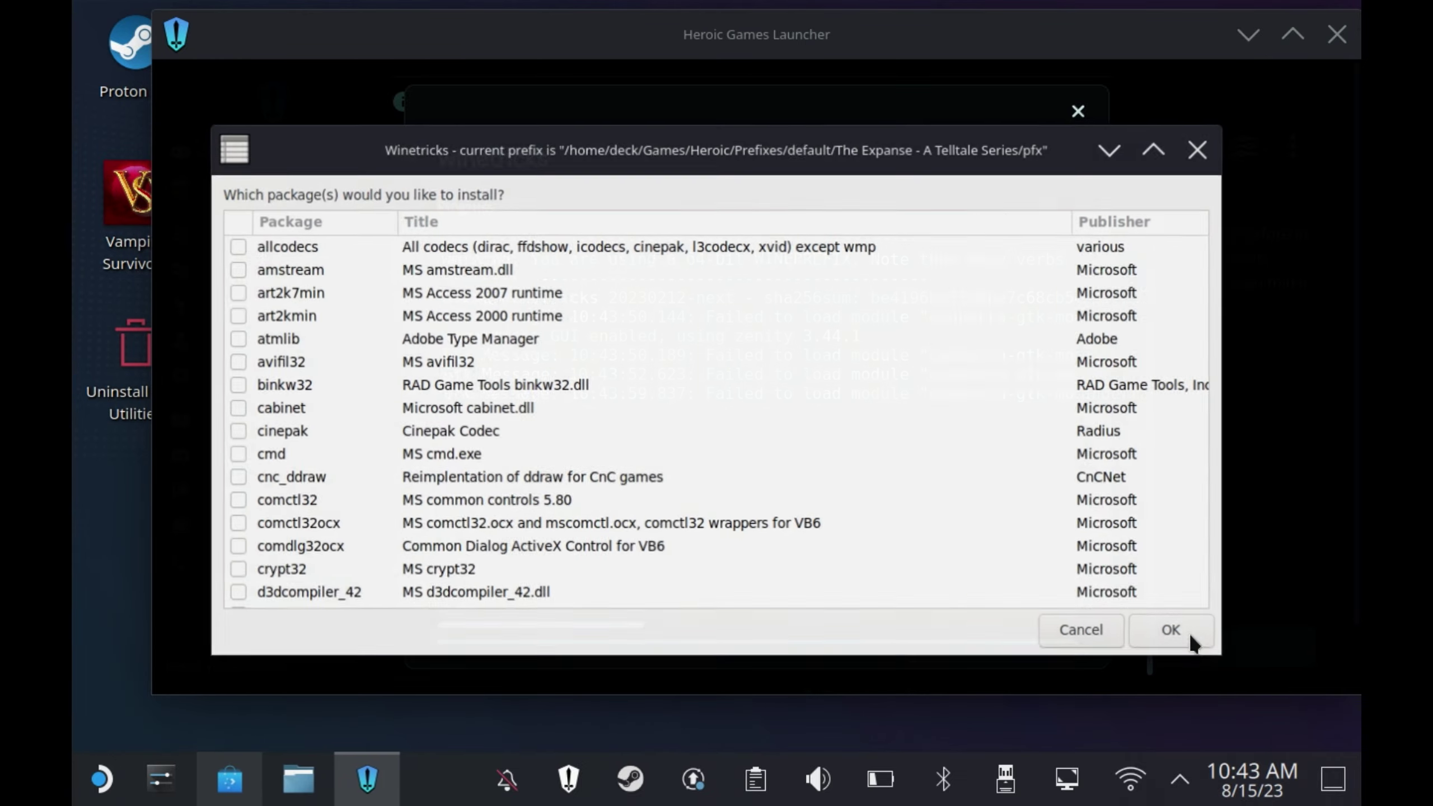
# Select the vcrun2022 package in Winetricks, start its installation in the prefix, and dismiss the notices
pyautogui.scroll(-20, 656, 441)
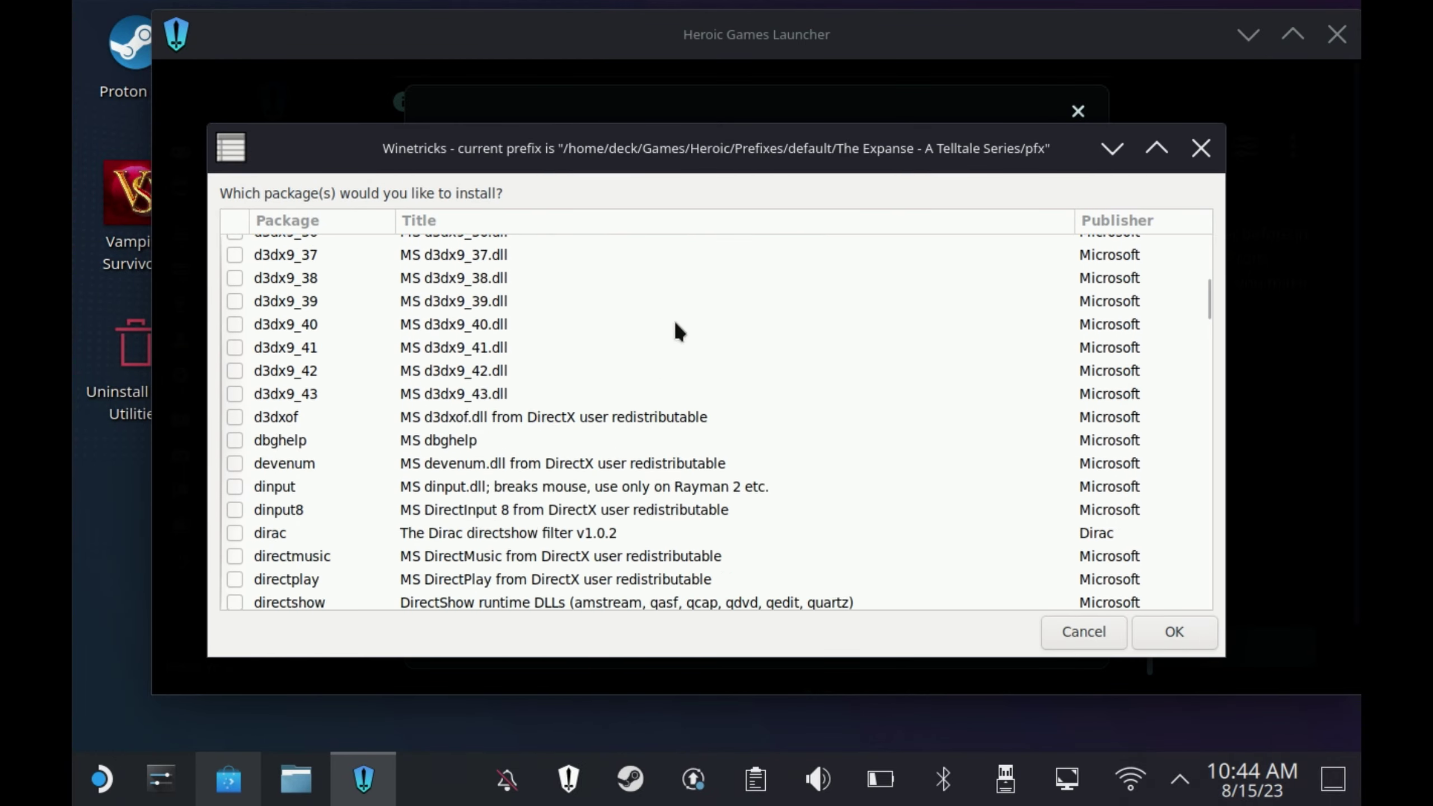
pyautogui.scroll(-20, 670, 343)
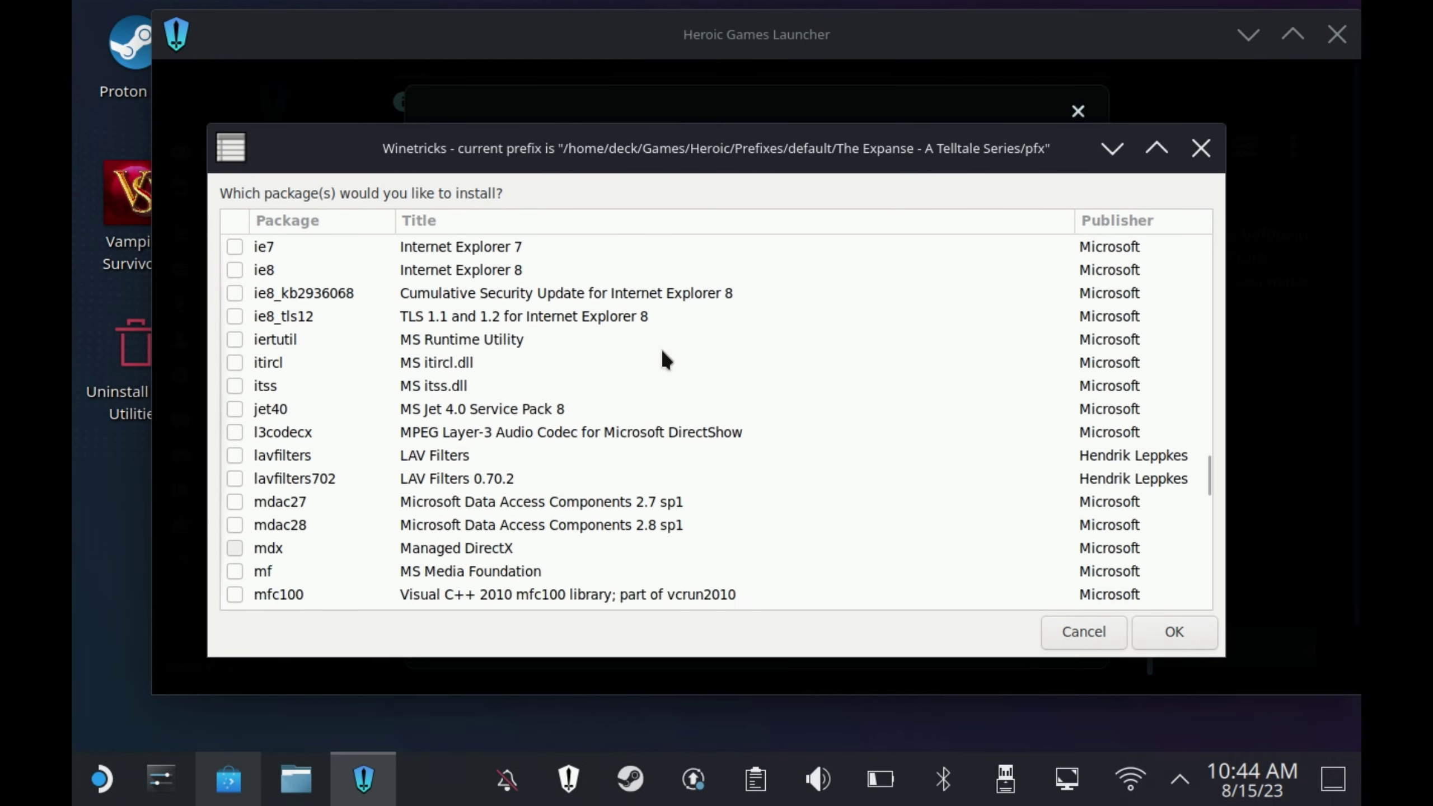
pyautogui.scroll(-8, 709, 314)
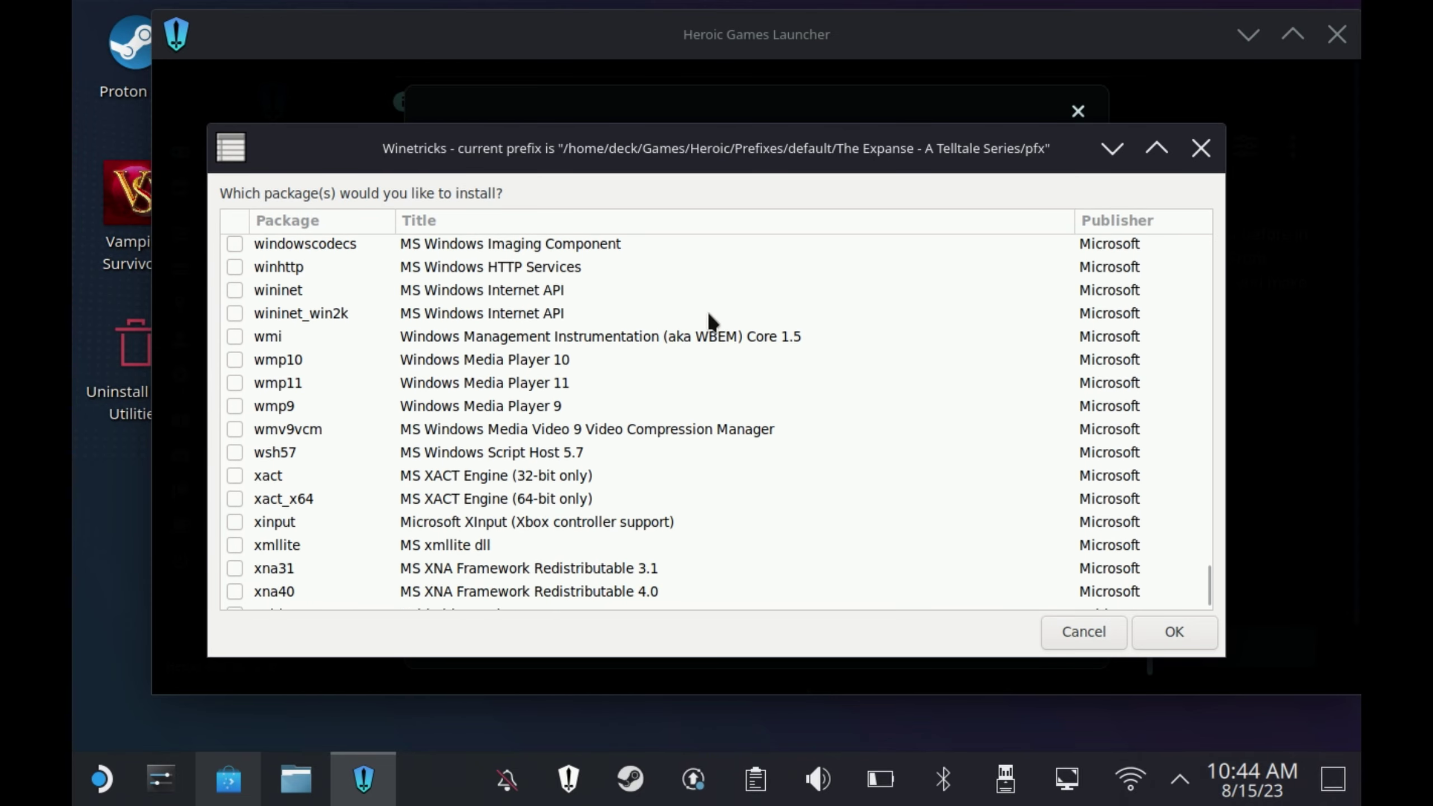
pyautogui.scroll(4, 590, 426)
pyautogui.scroll(1, 643, 603)
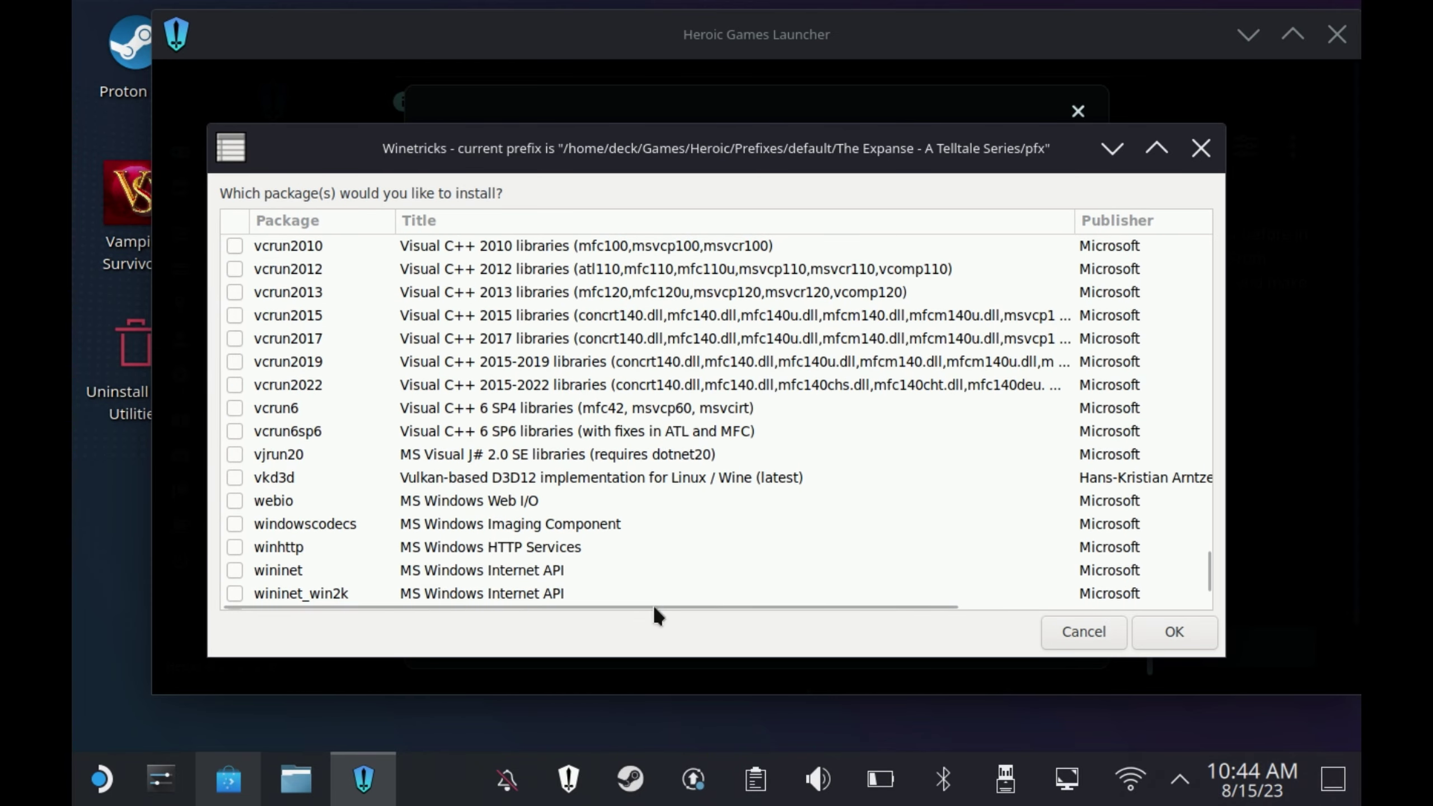
pyautogui.click(235, 385)
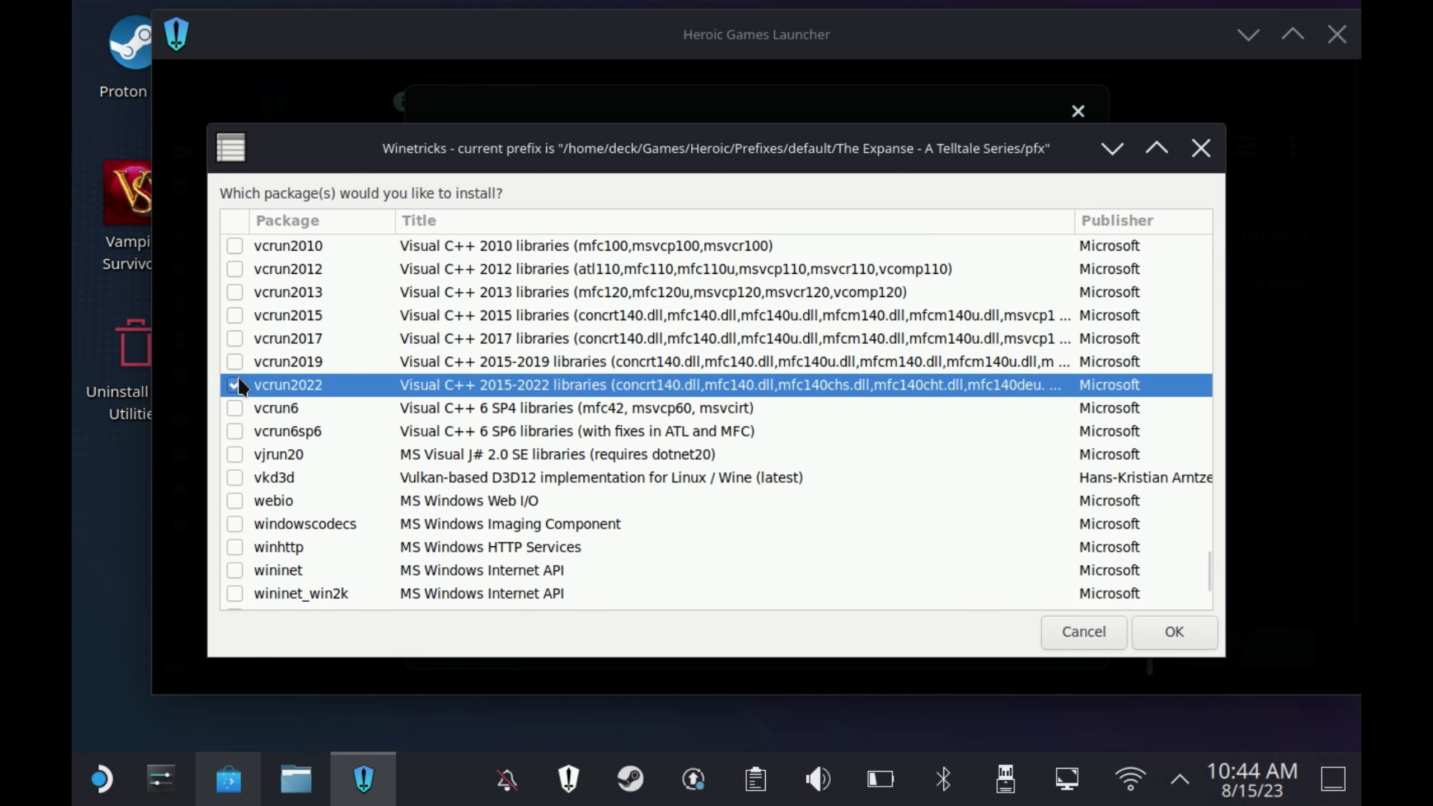
pyautogui.click(1177, 642)
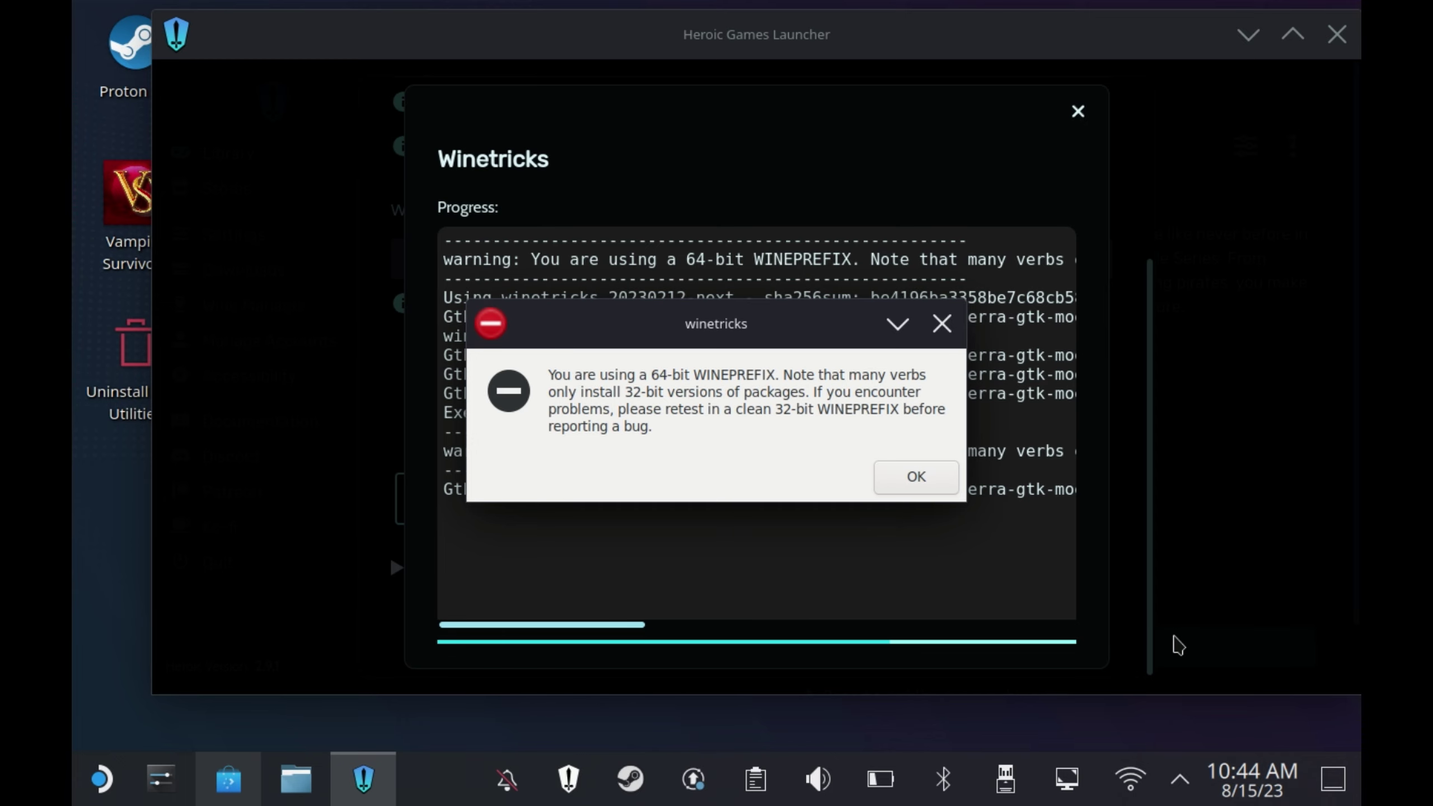
pyautogui.press('Return')
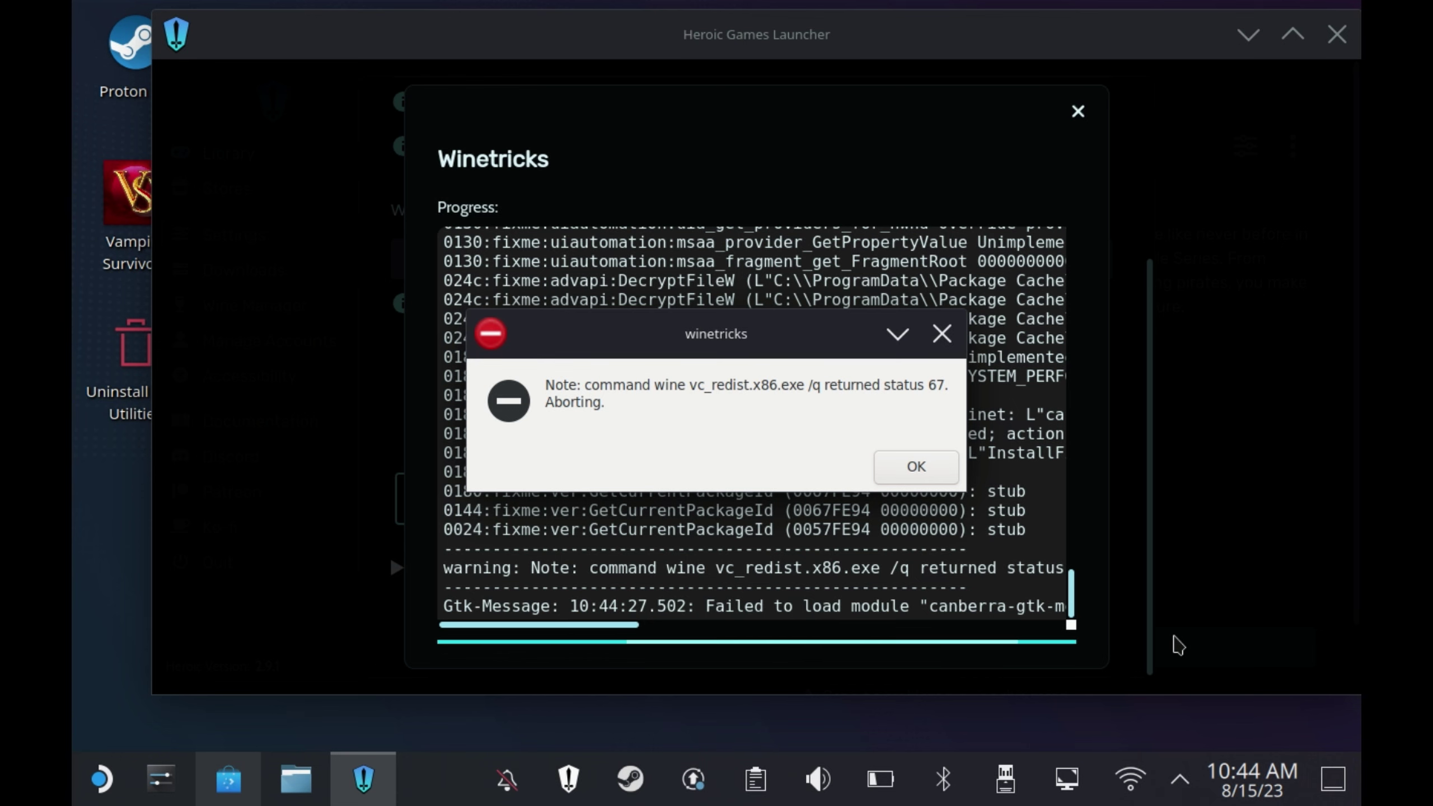
pyautogui.click(937, 466)
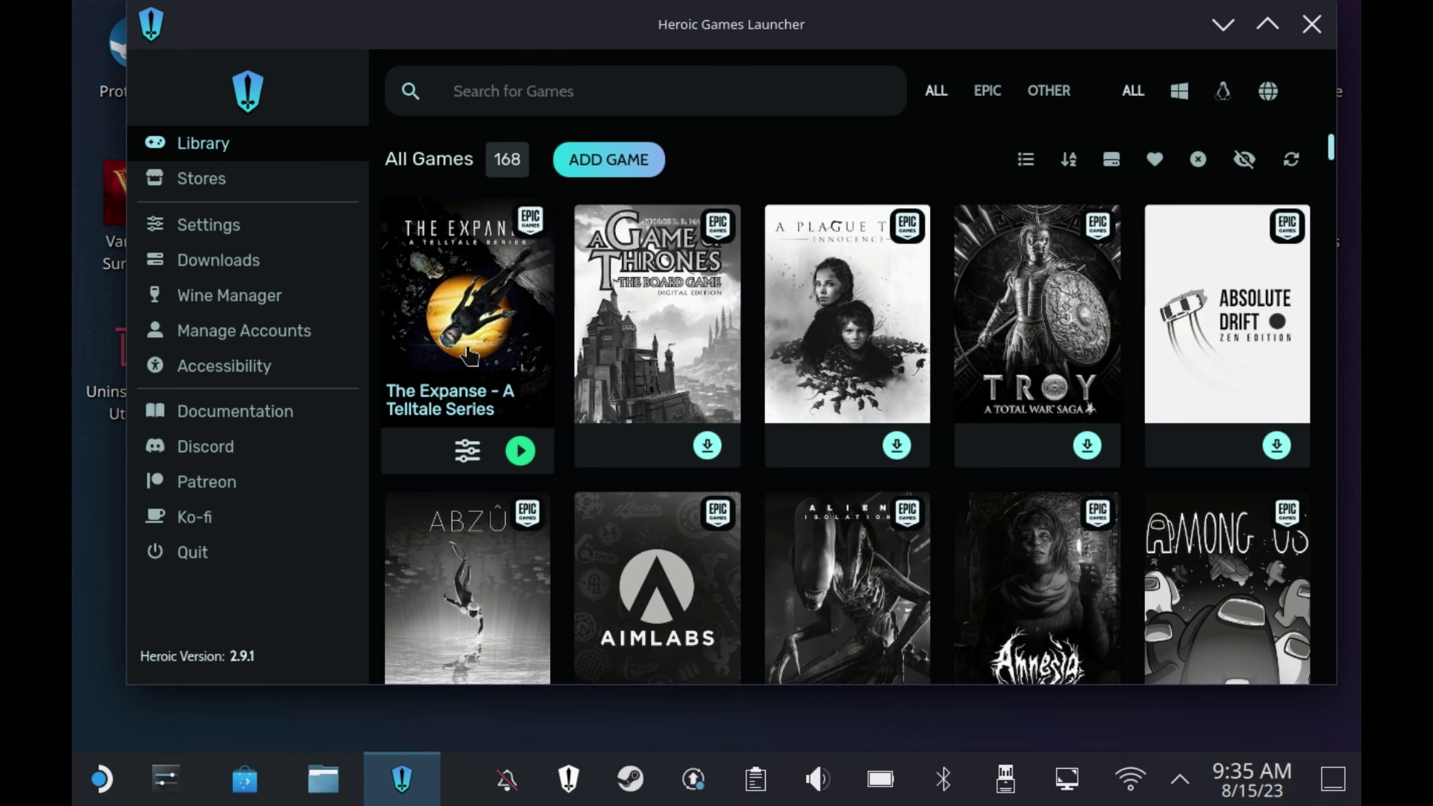
# View the details of The Expanse - A Telltale Series in the Heroic library and add the game to Steam
pyautogui.rightClick(483, 334)
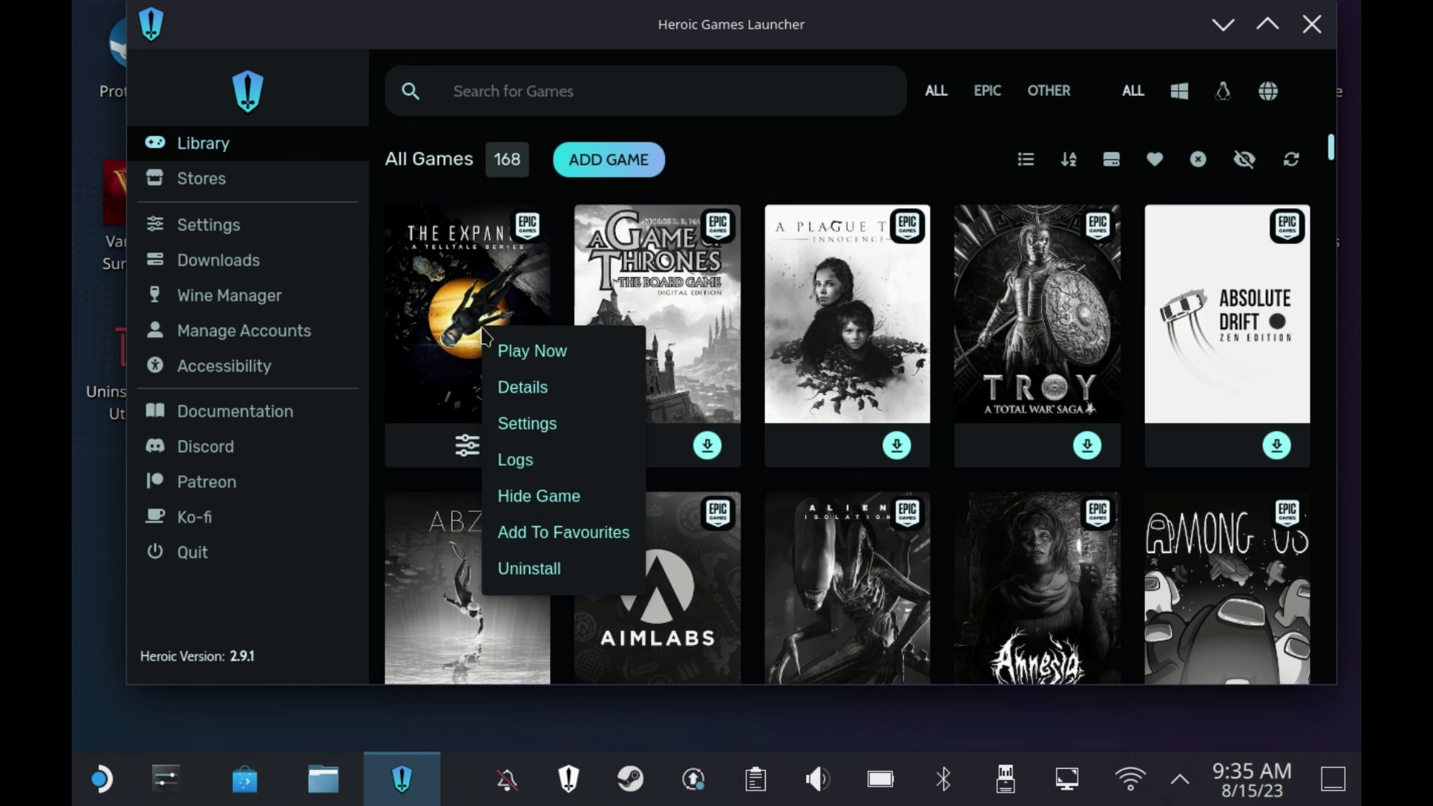
pyautogui.click(555, 387)
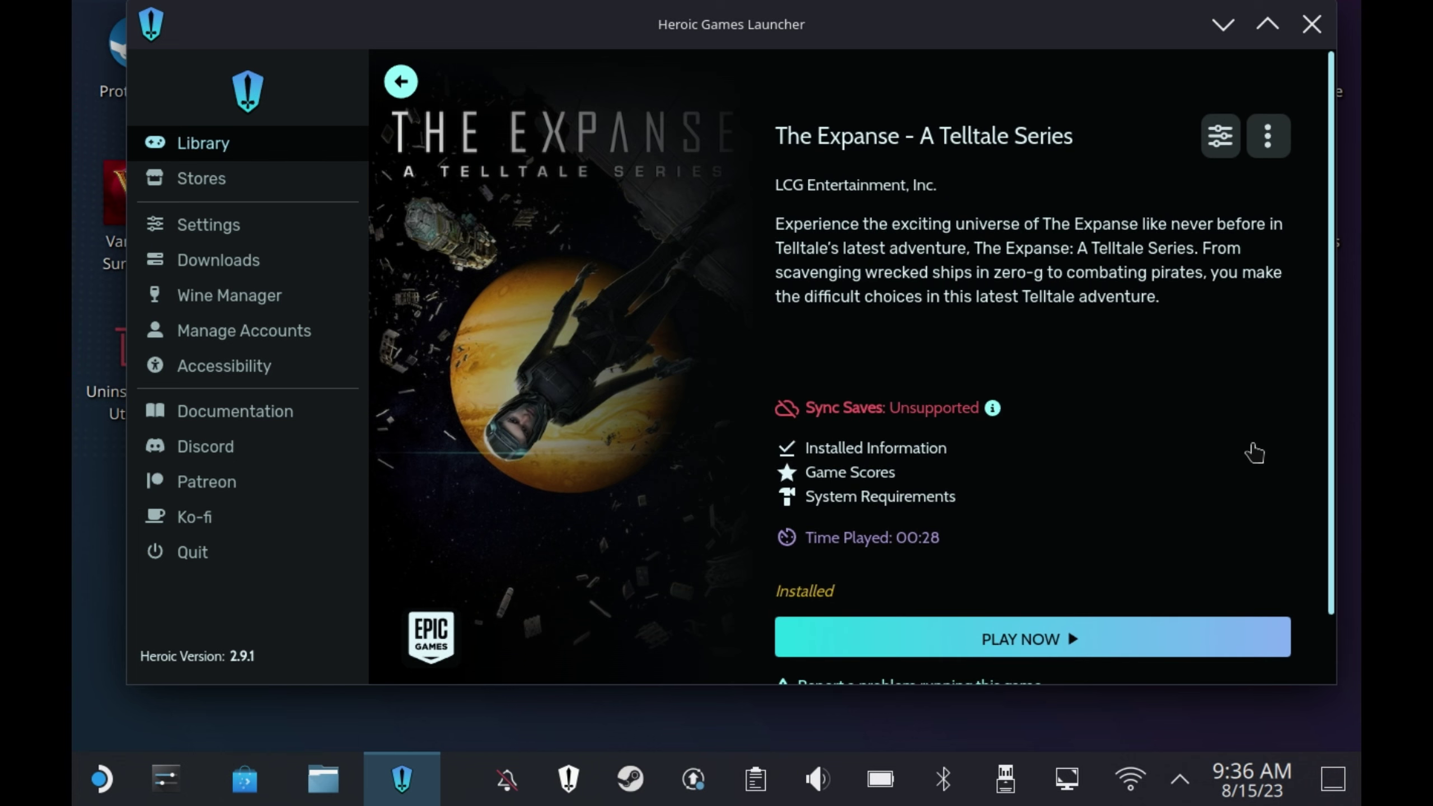
pyautogui.click(1269, 146)
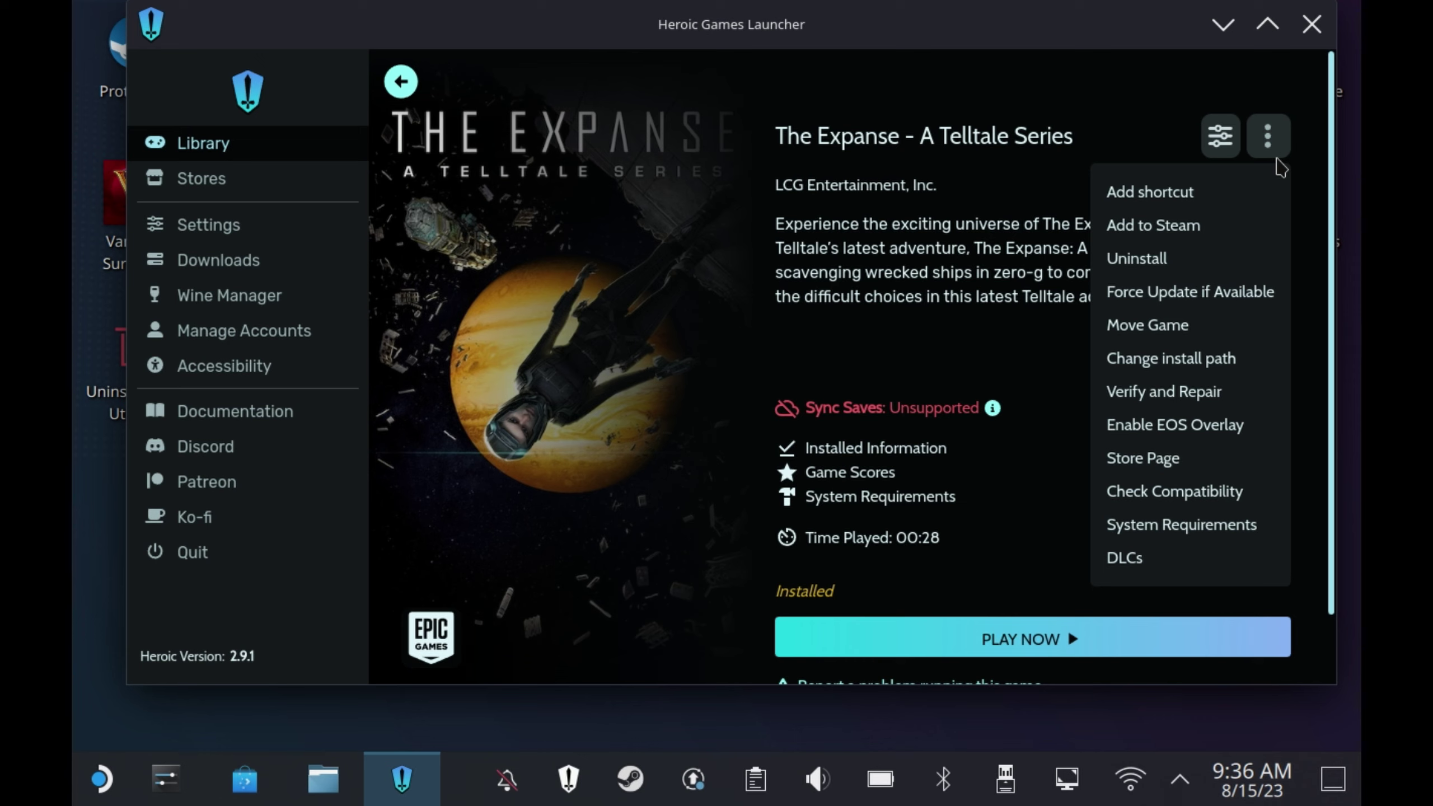
pyautogui.click(1204, 230)
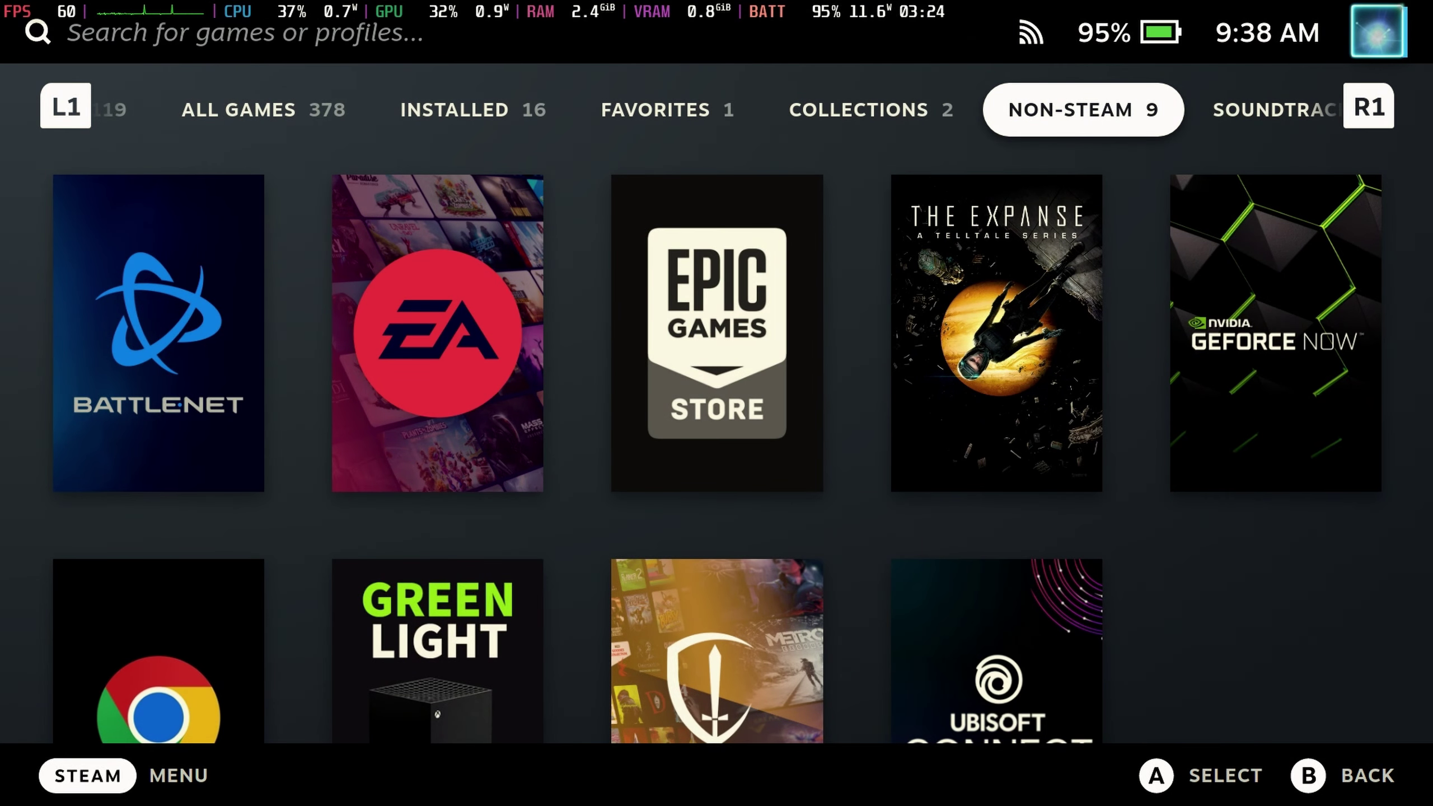
# In the Steam library, open the page of The Expanse - A Telltale Series from the non-Steam games
pyautogui.press('Tab')
pyautogui.press('Tab')
pyautogui.hotkey('shift', 'Tab')
pyautogui.hotkey('shift', 'Tab')
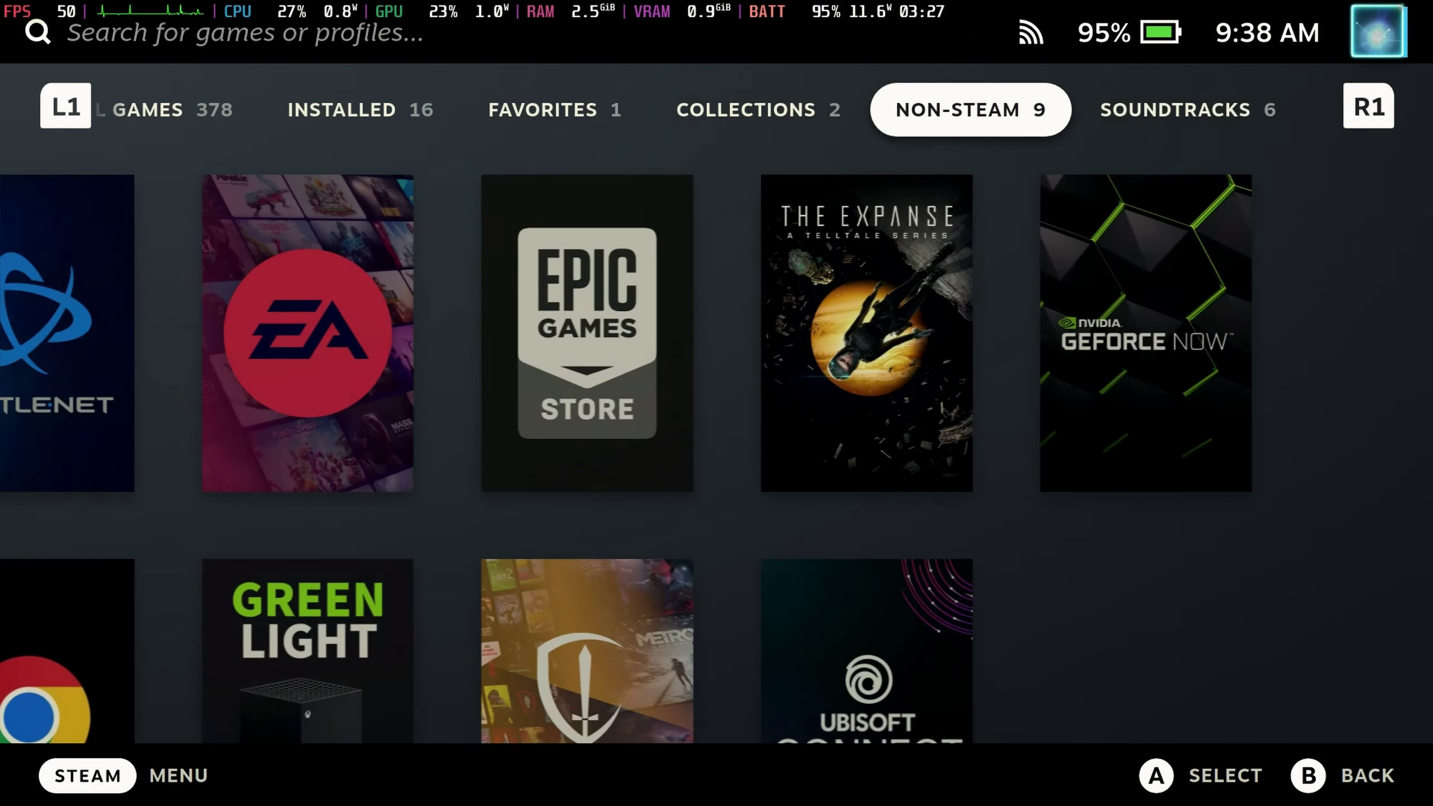
pyautogui.press('Down')
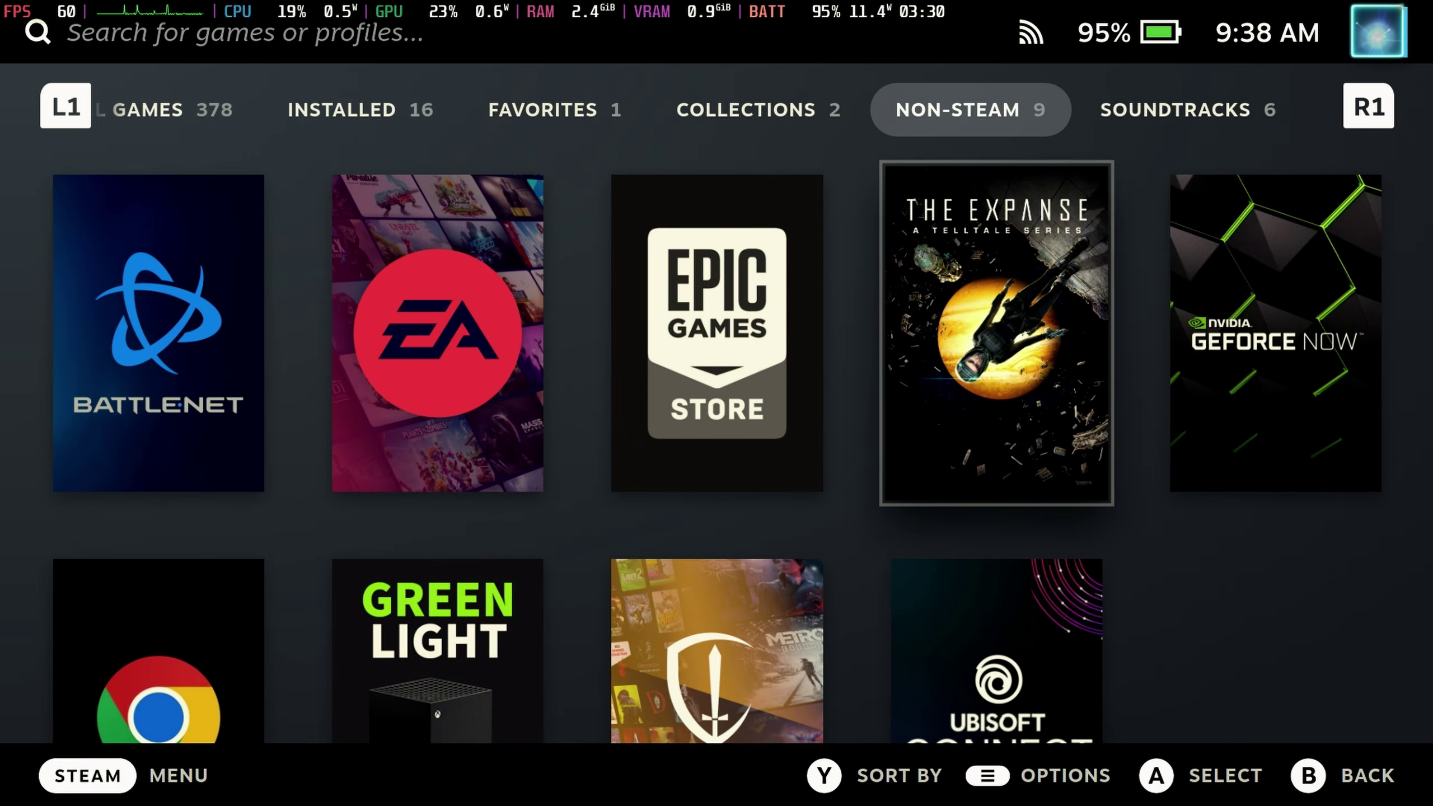
pyautogui.press('Return')
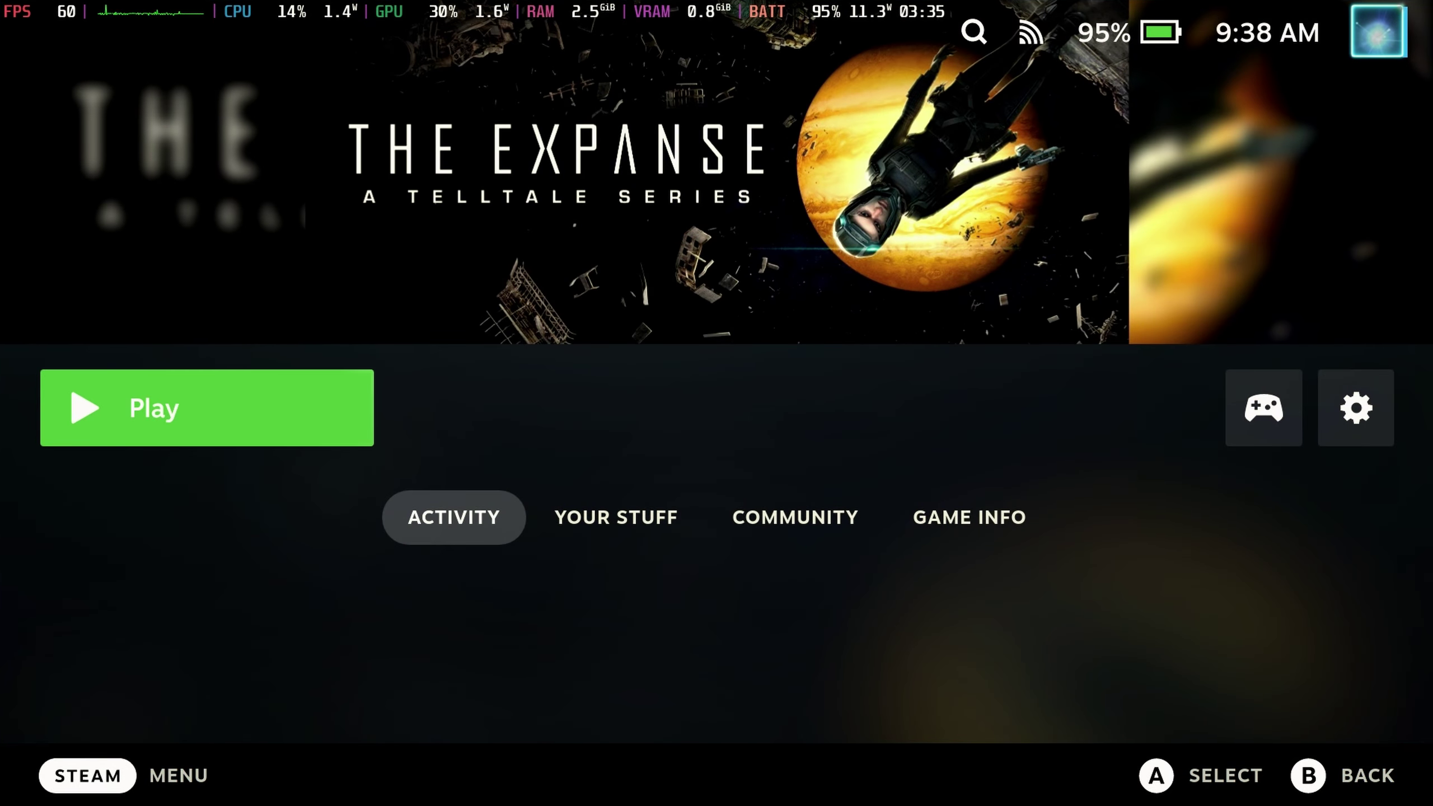
# Open the shortcut properties of The Expanse - A Telltale Series
pyautogui.press('Right')
pyautogui.press('Right')
pyautogui.press('Return')
pyautogui.press('Down')
pyautogui.press('Down')
pyautogui.press('Down')
pyautogui.press('Down')
pyautogui.press('Down')
pyautogui.press('Return')
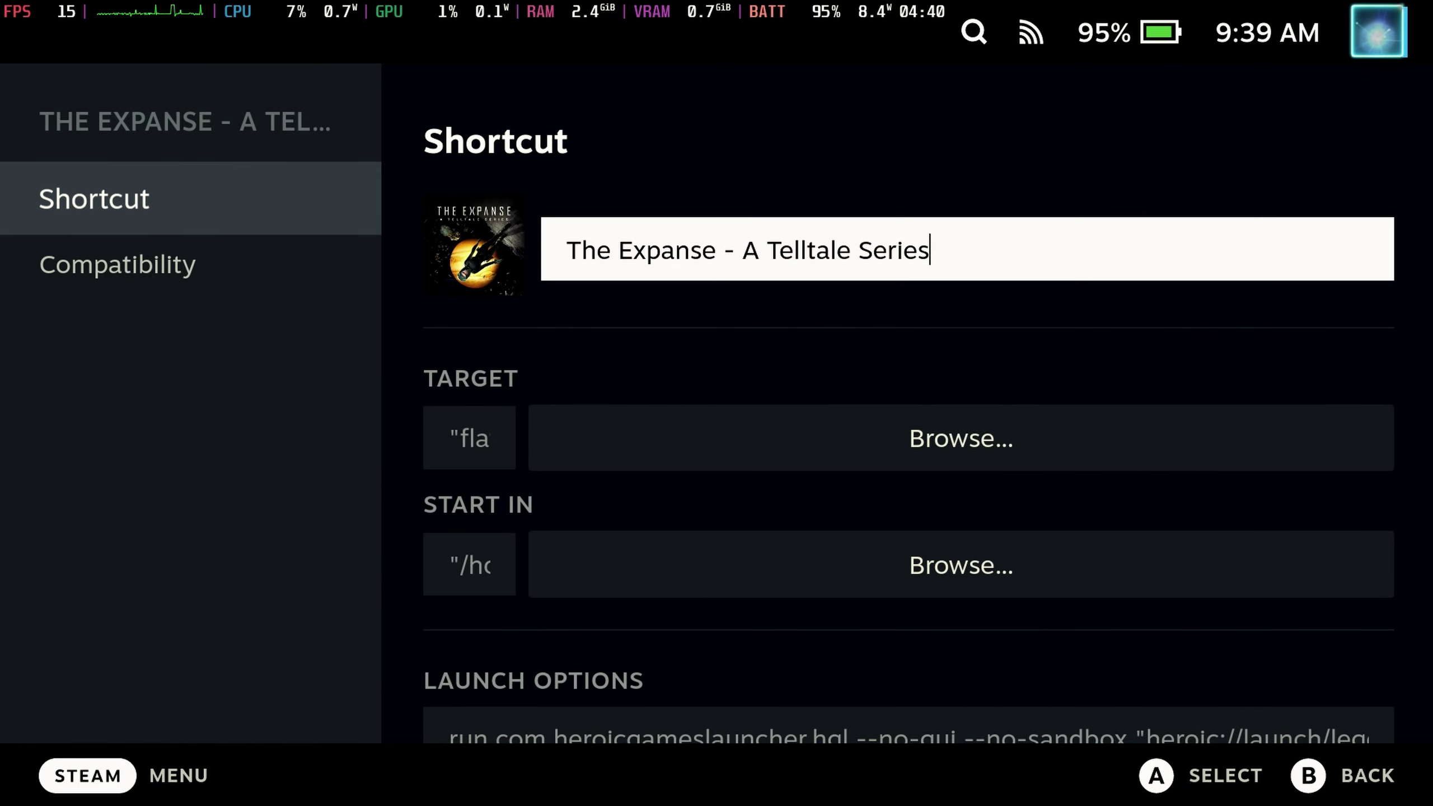
# Examine the shortcut's target, start folder, launch options, game resolution and VR settings, and return to the game page
pyautogui.press('Down')
pyautogui.press('Right')
pyautogui.press('Down')
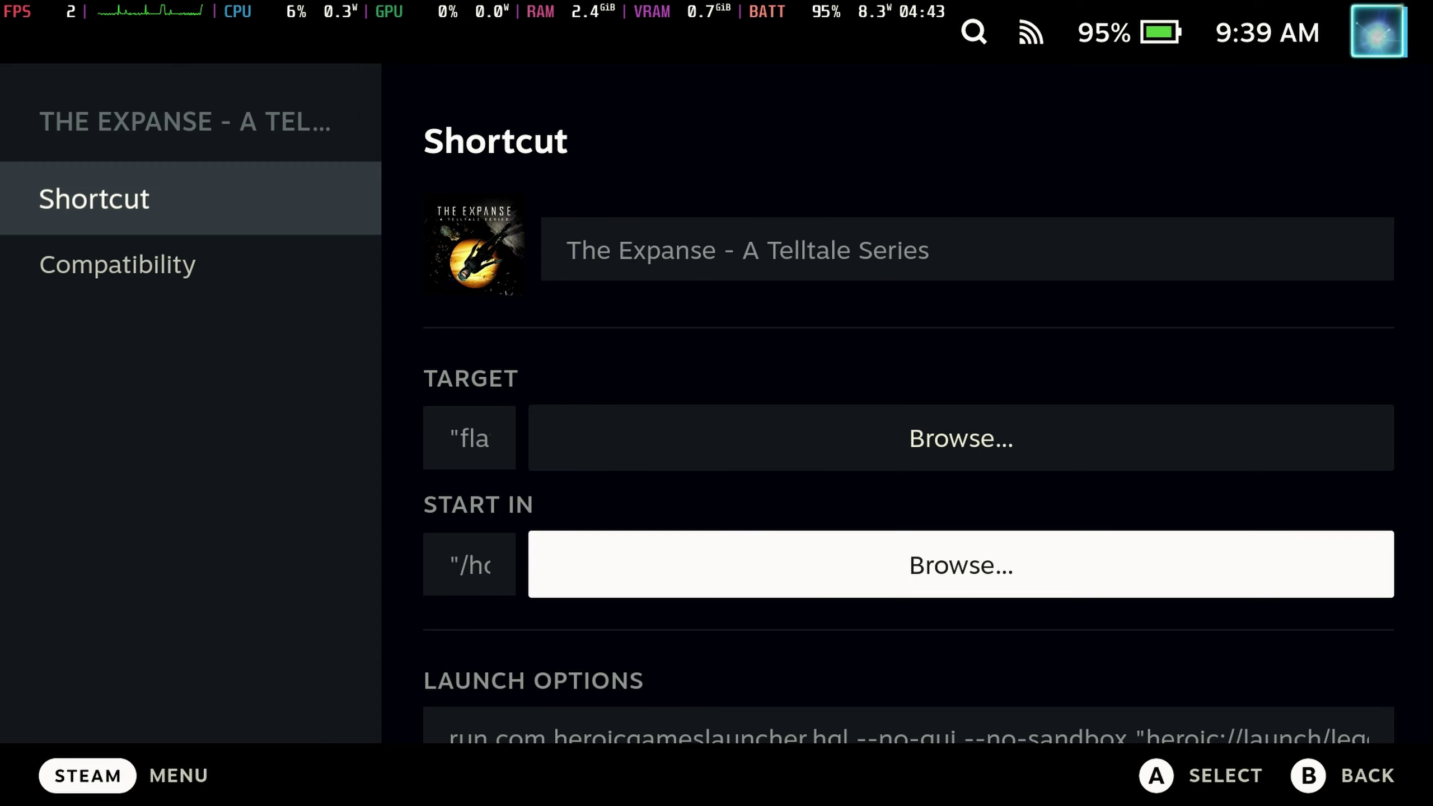
pyautogui.press('Down')
pyautogui.press('Down')
pyautogui.press('Down')
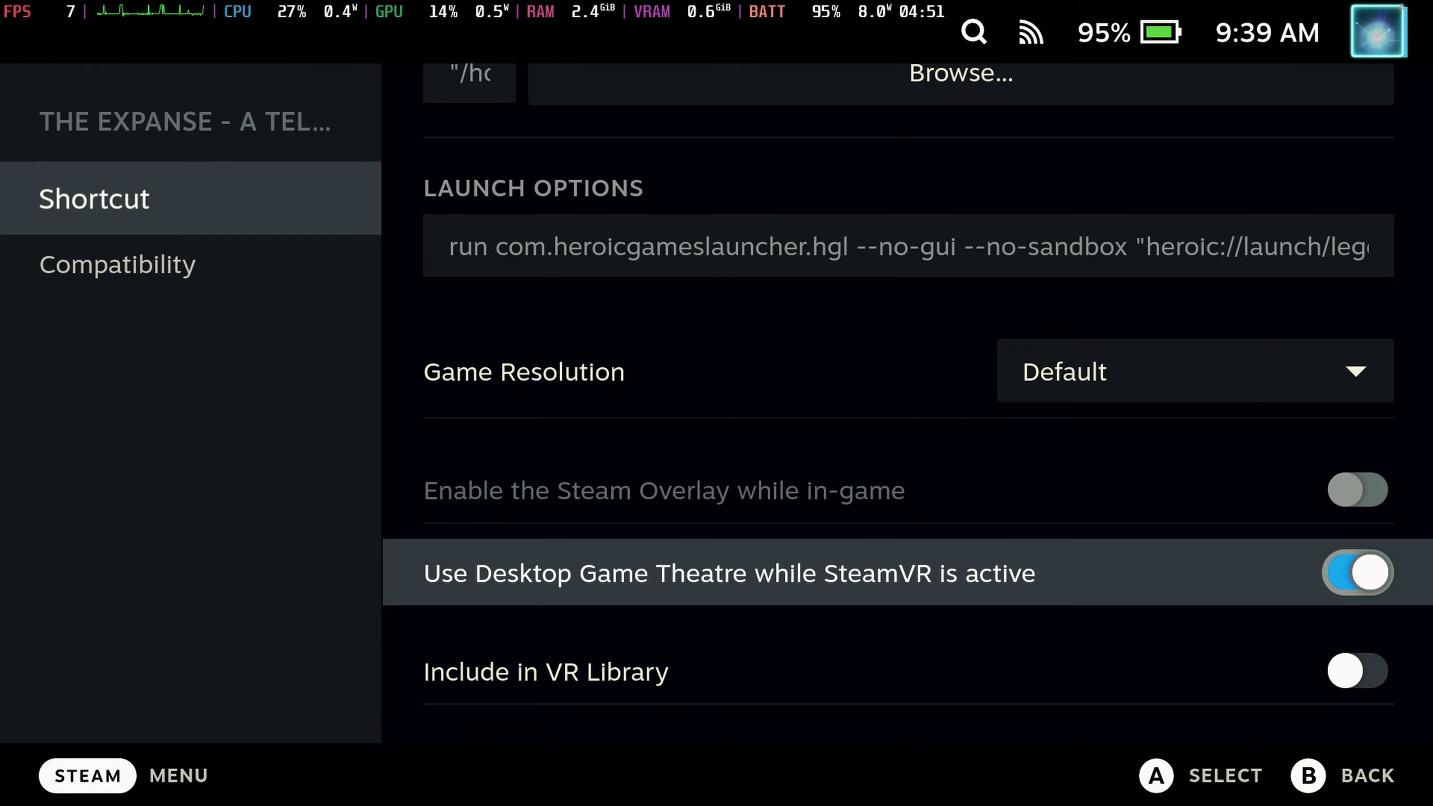
pyautogui.press('Left')
pyautogui.press('Escape')
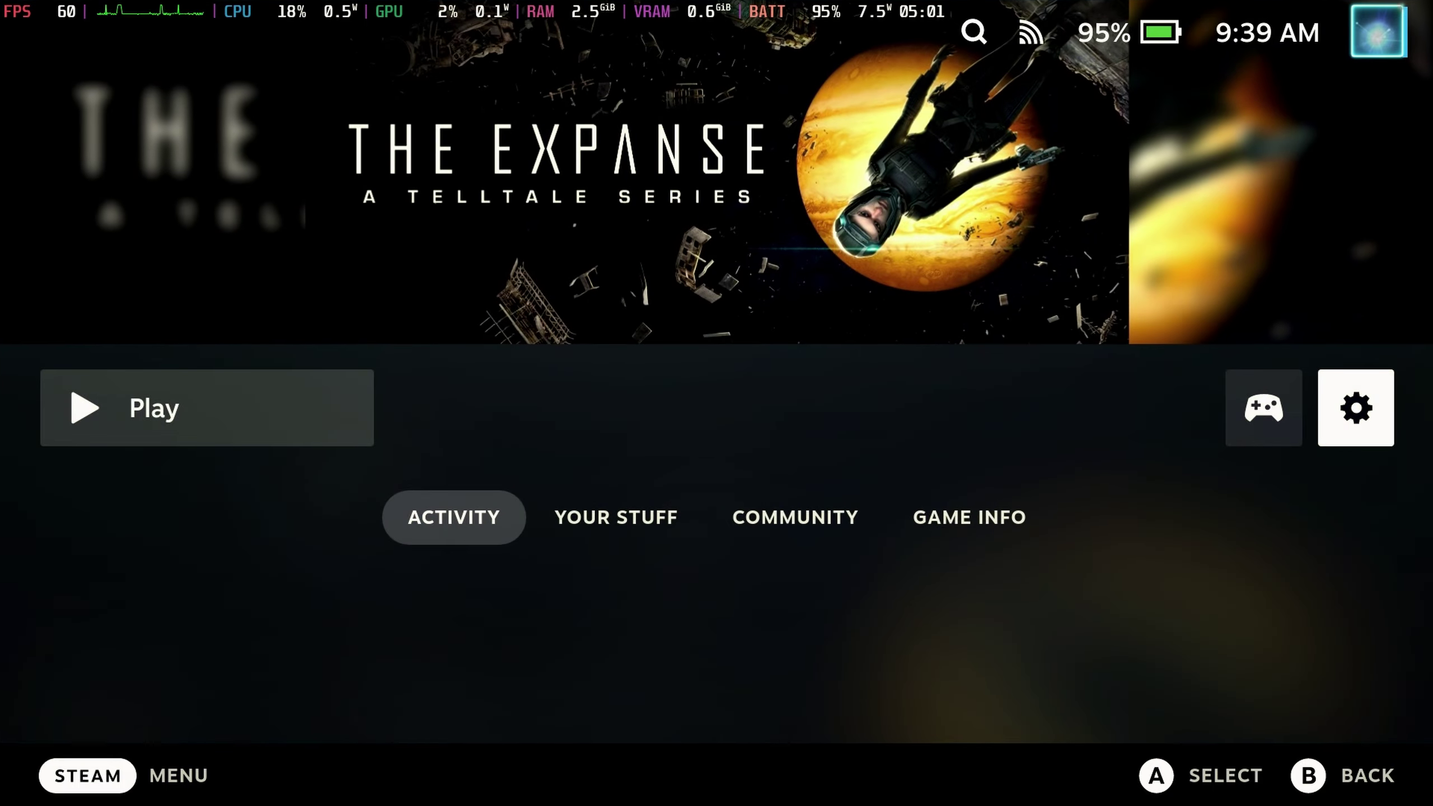
# Launch The Expanse - A Telltale Series from its Steam game page
pyautogui.press('Left')
pyautogui.press('Left')
pyautogui.press('Return')
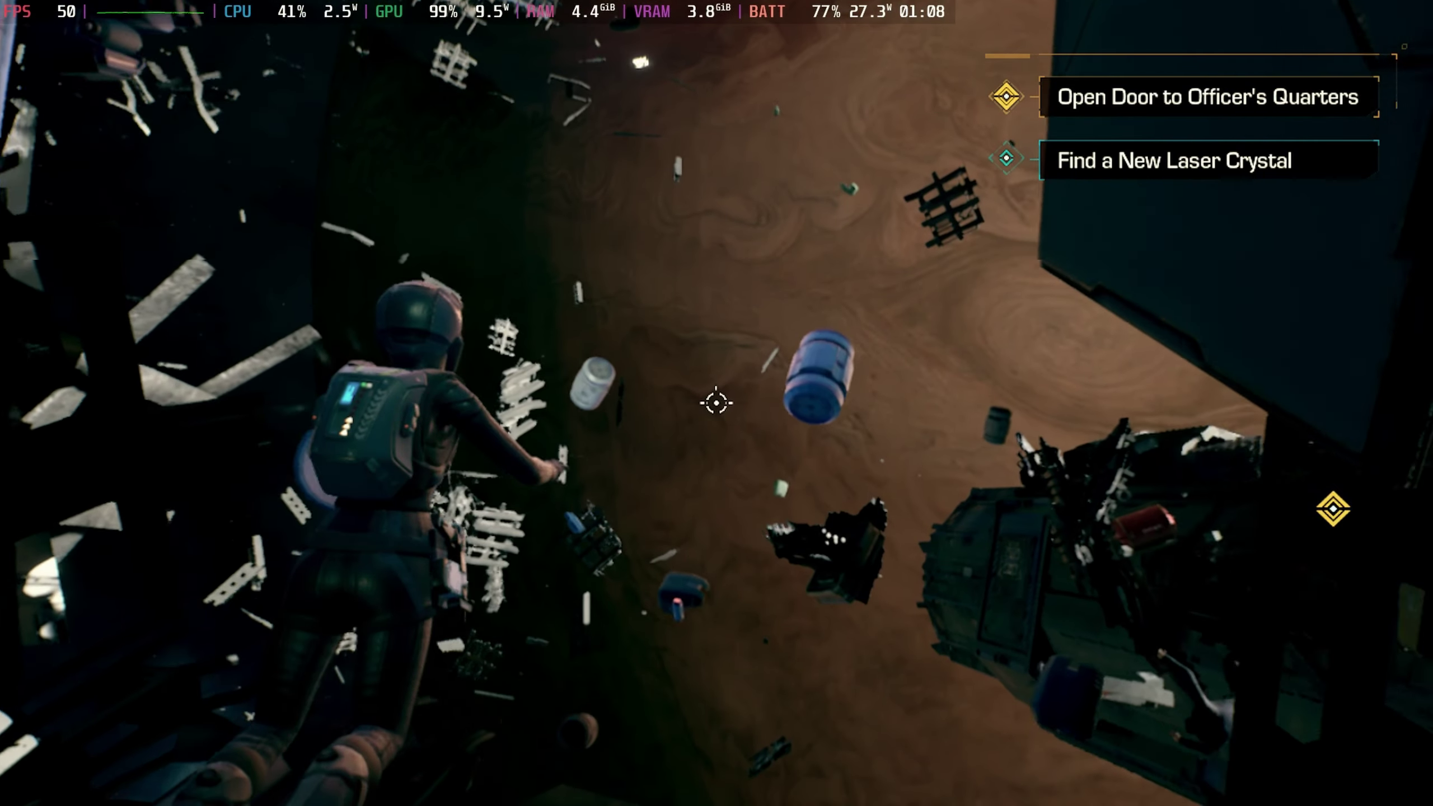